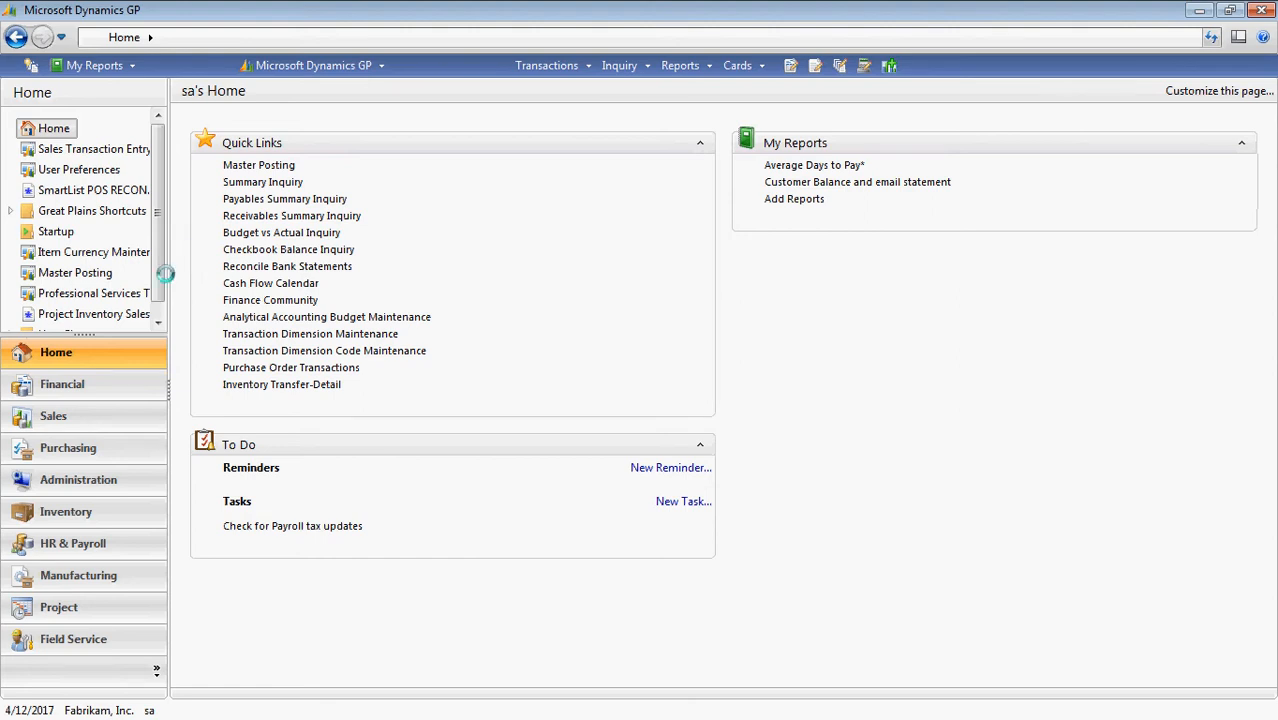
# From Administration, open Company Custom Link setup and start a new custom link.
pyautogui.click(100, 481)
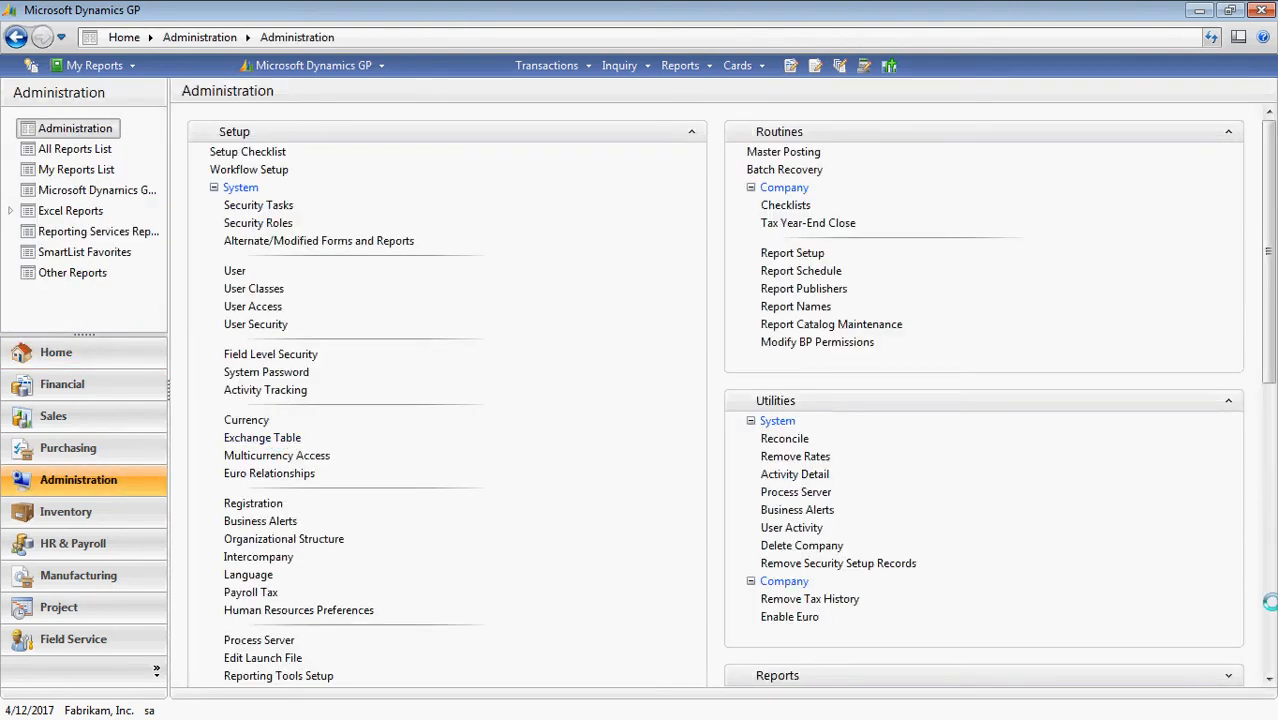
pyautogui.click(1268, 602)
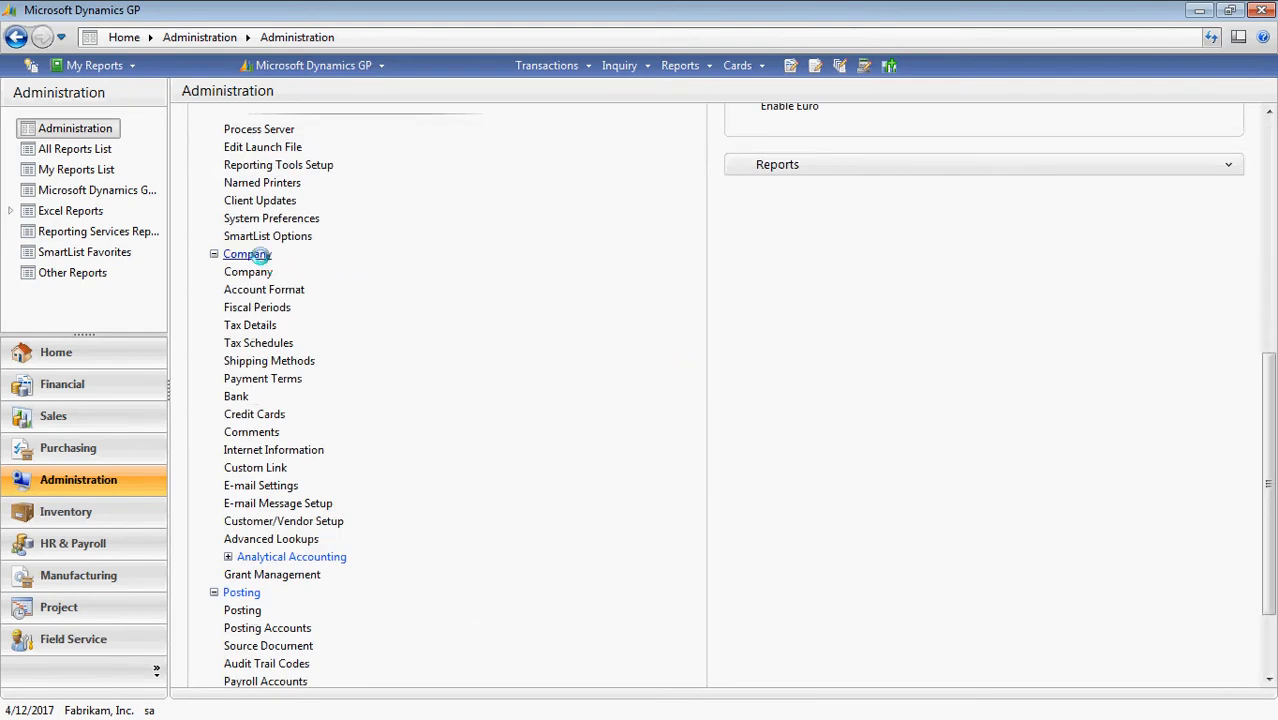
pyautogui.click(261, 467)
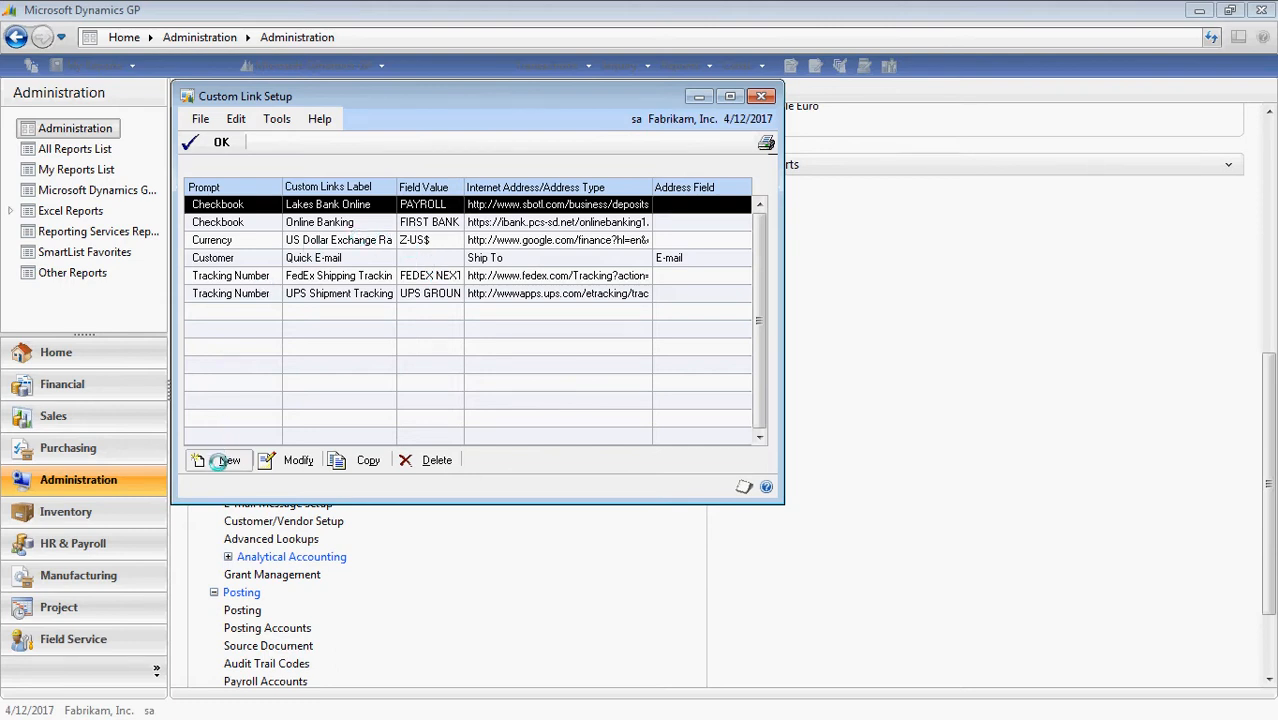
pyautogui.click(218, 460)
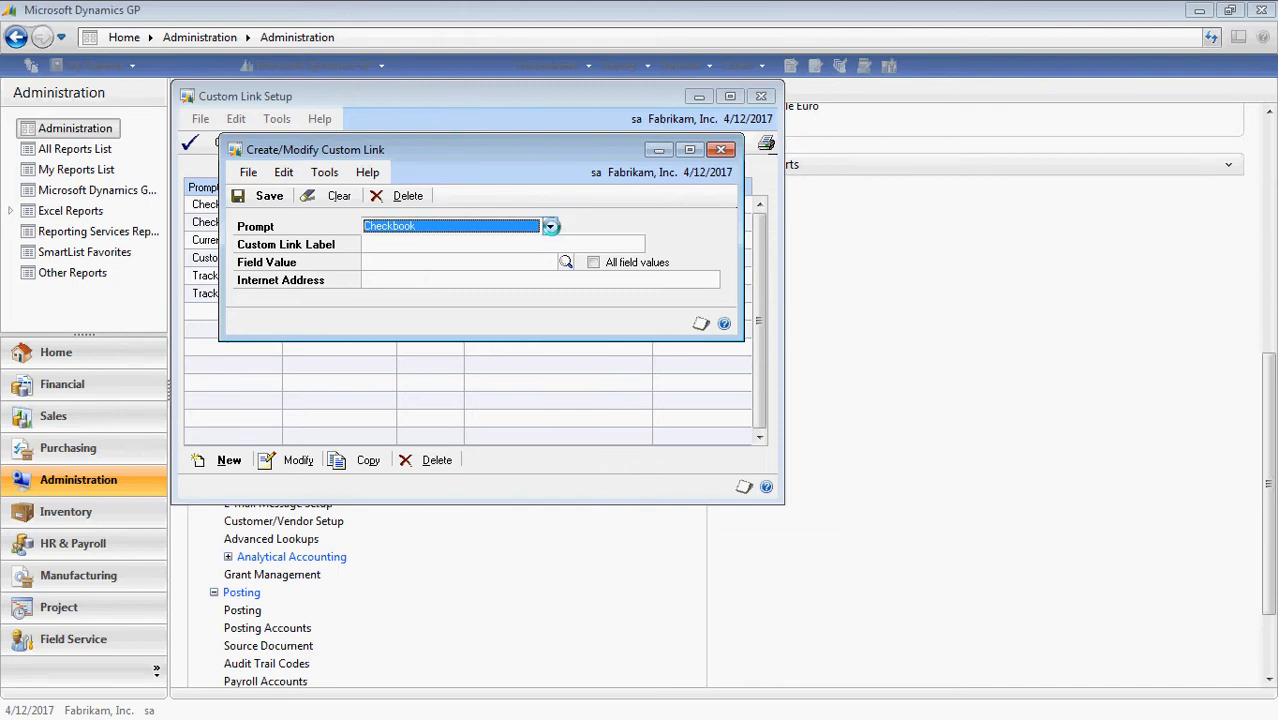
# Set the new link's prompt to Vendor and label it 'Website'.
pyautogui.click(550, 226)
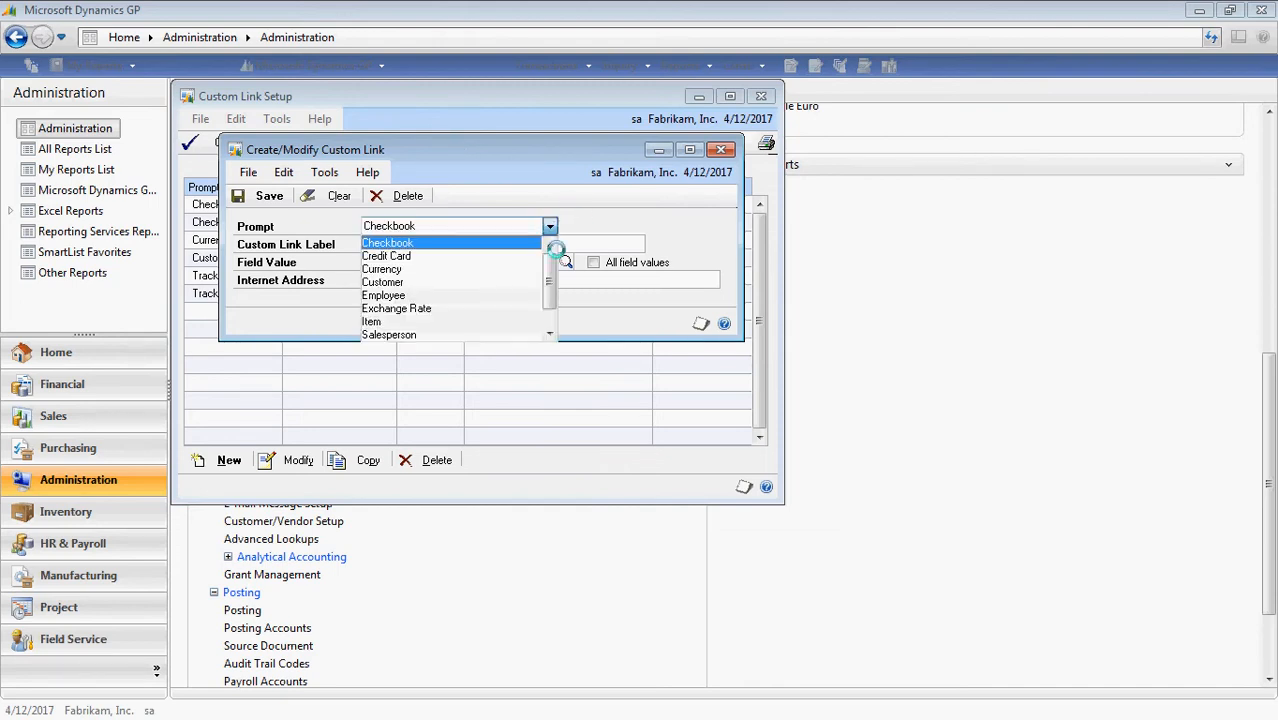
pyautogui.moveTo(555, 314); pyautogui.dragTo(556, 329)
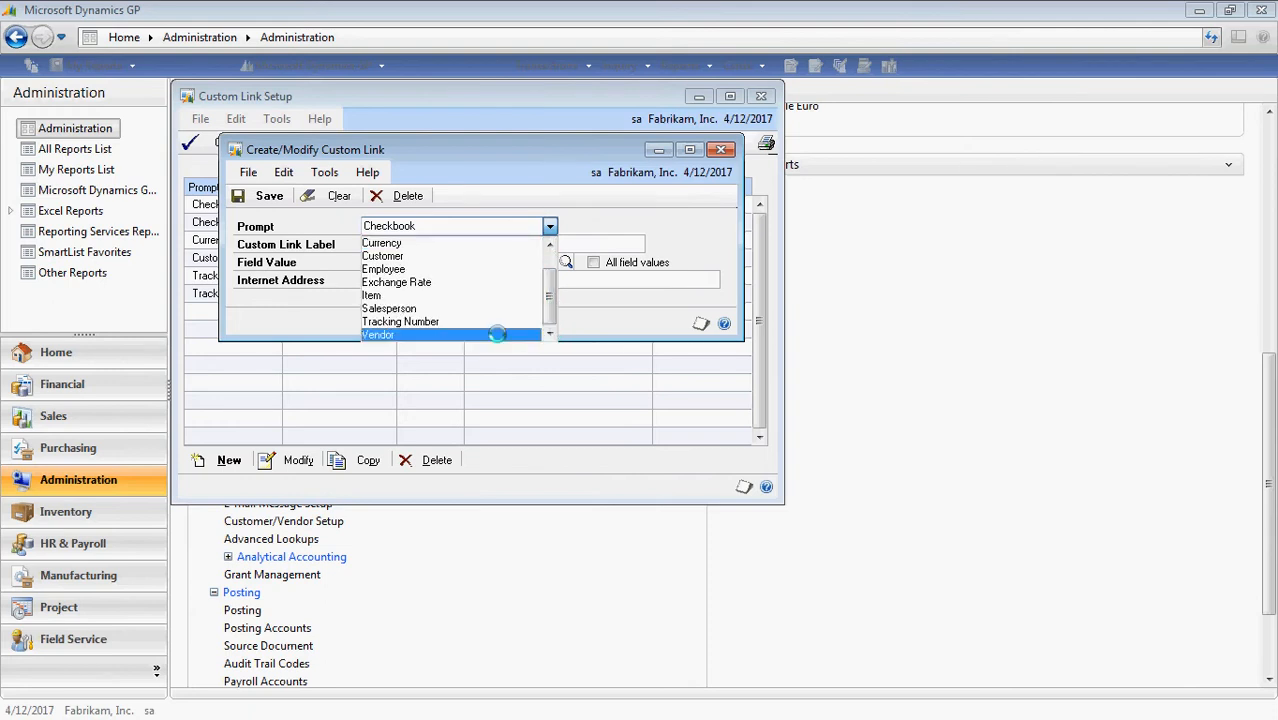
pyautogui.click(497, 334)
pyautogui.click(487, 244)
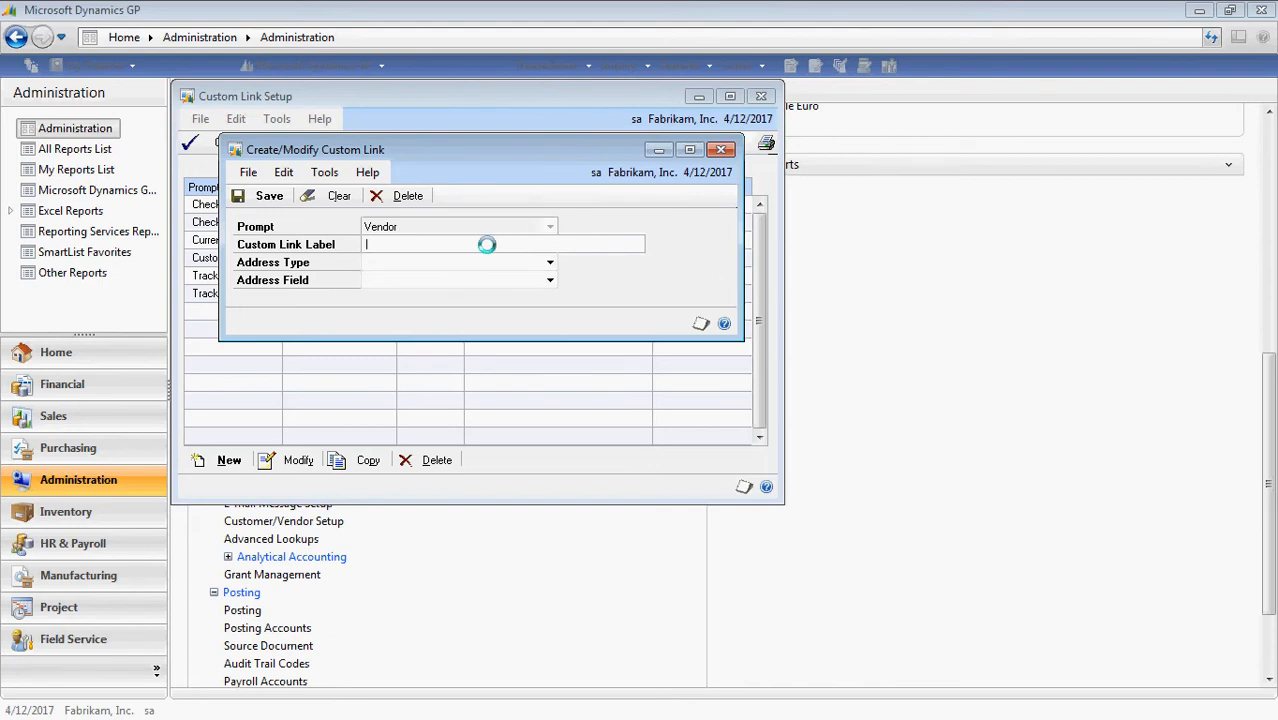
pyautogui.write('Websitge')
pyautogui.press('BackSpace')
pyautogui.press('BackSpace')
pyautogui.write('e')
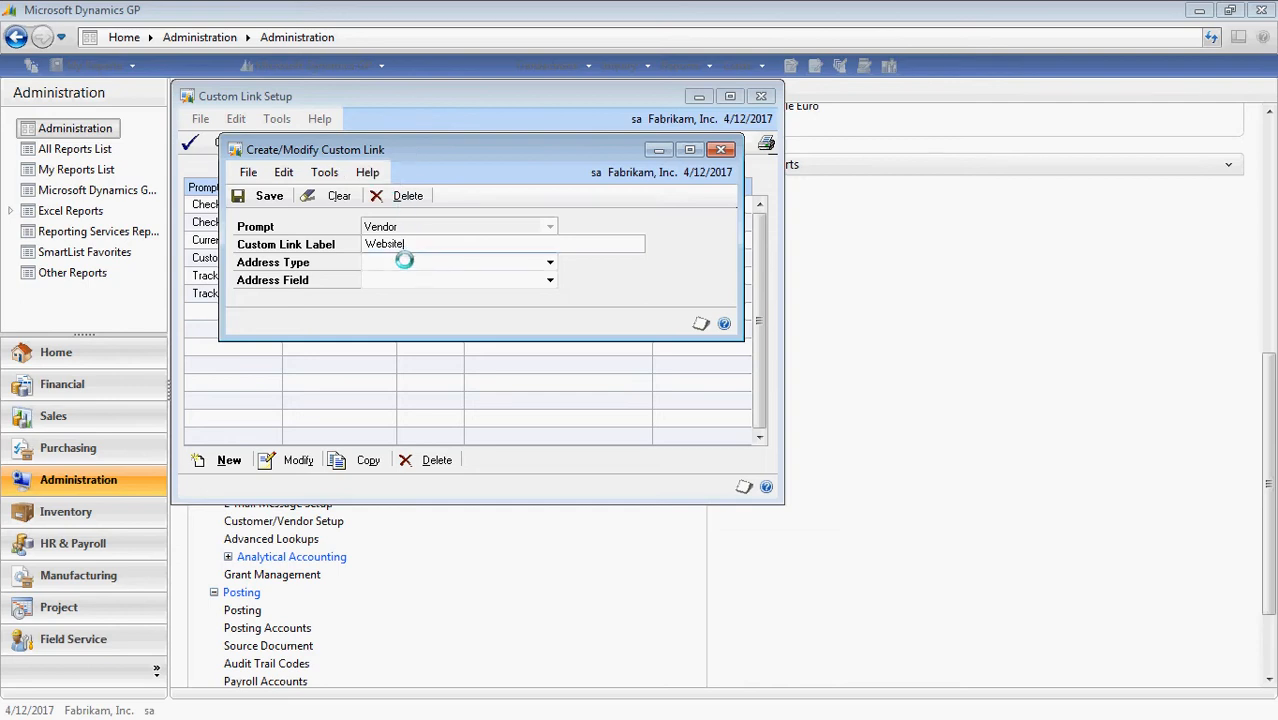
# Point the link at the Primary address Home Page field, then save and close it.
pyautogui.click(404, 262)
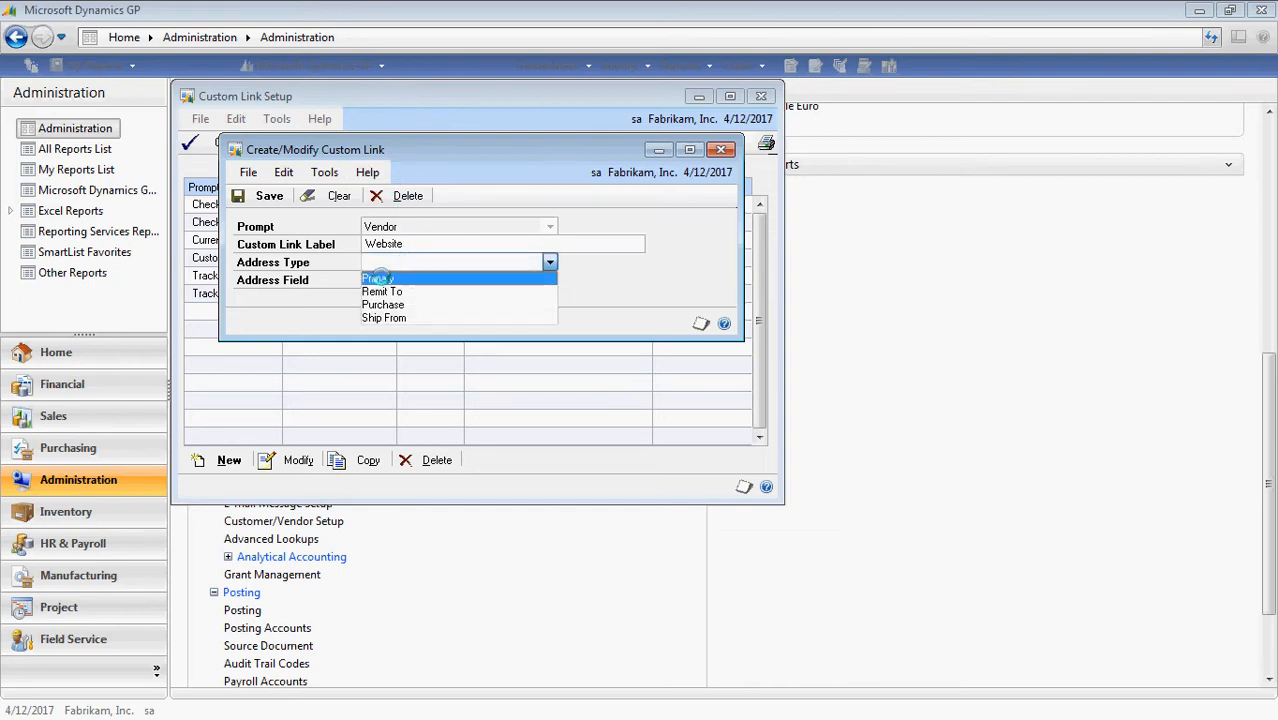
pyautogui.click(380, 278)
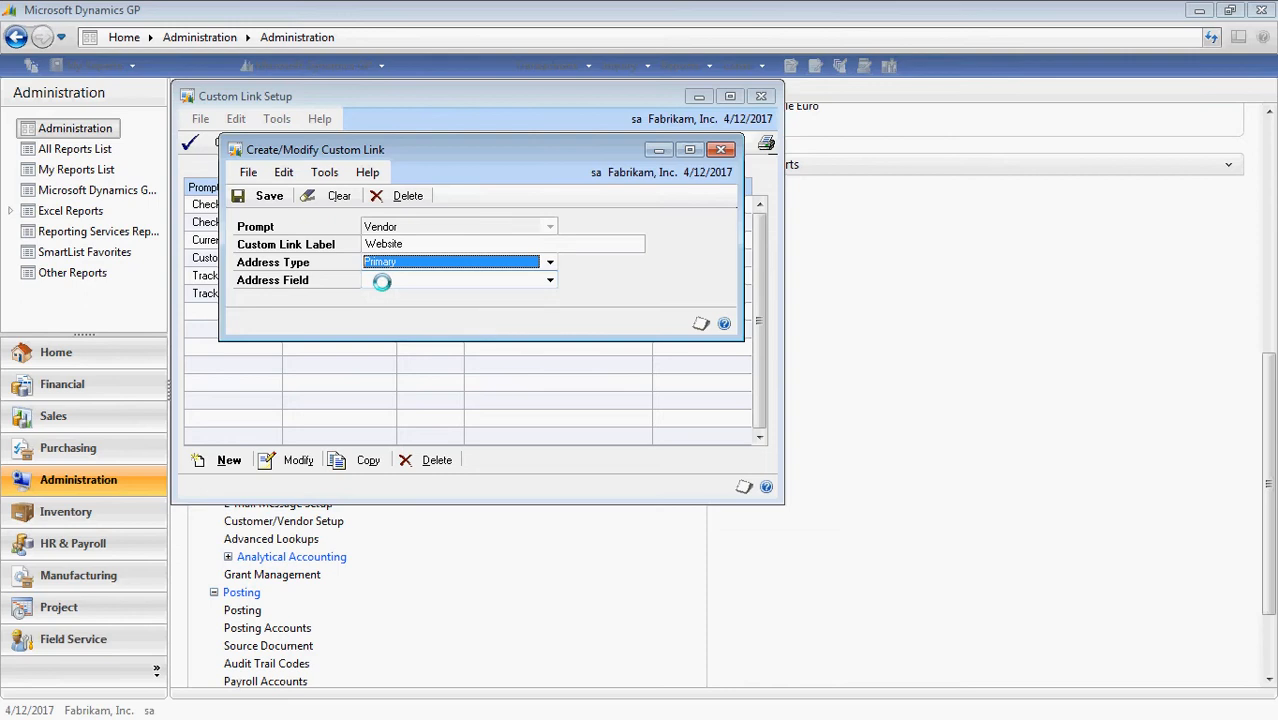
pyautogui.click(381, 282)
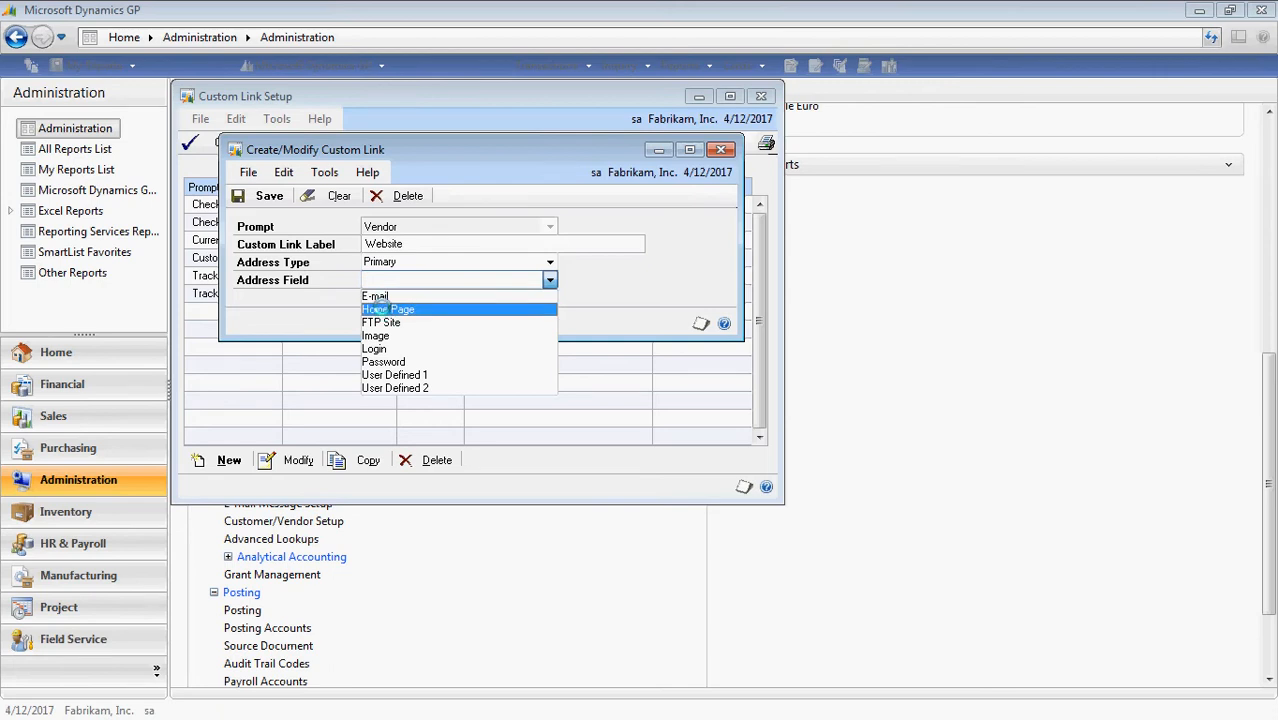
pyautogui.click(380, 309)
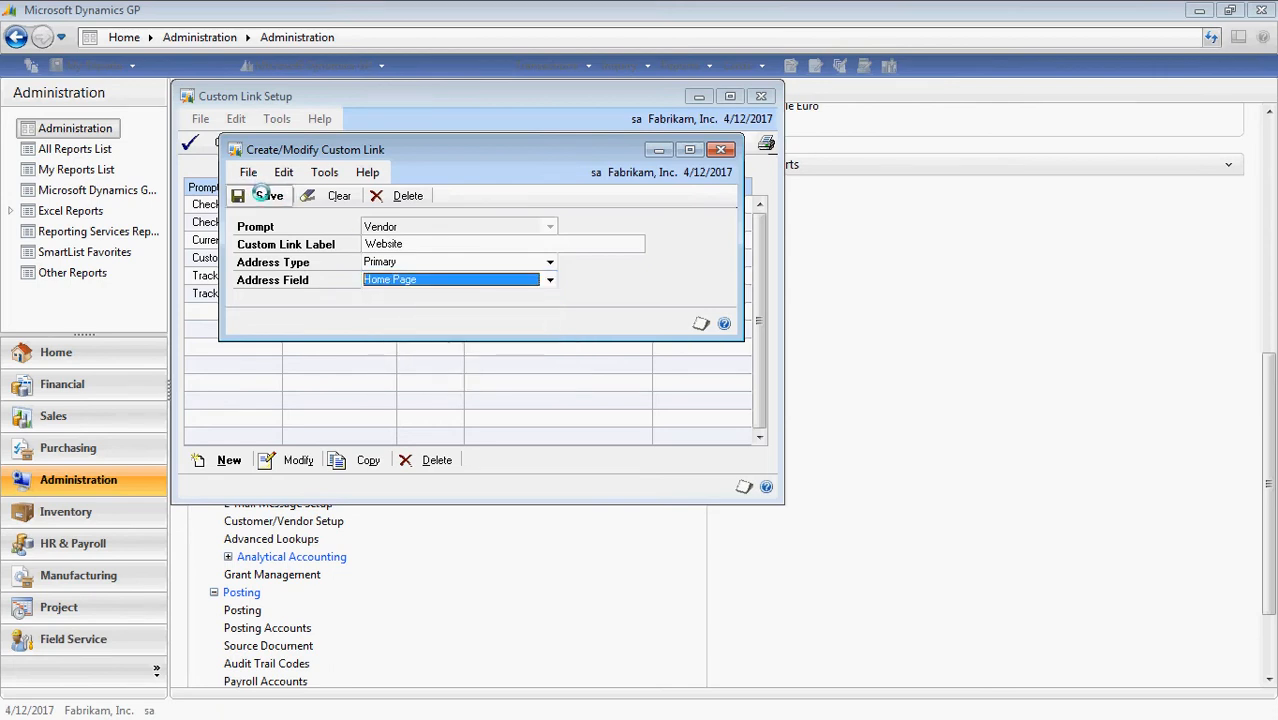
pyautogui.click(260, 194)
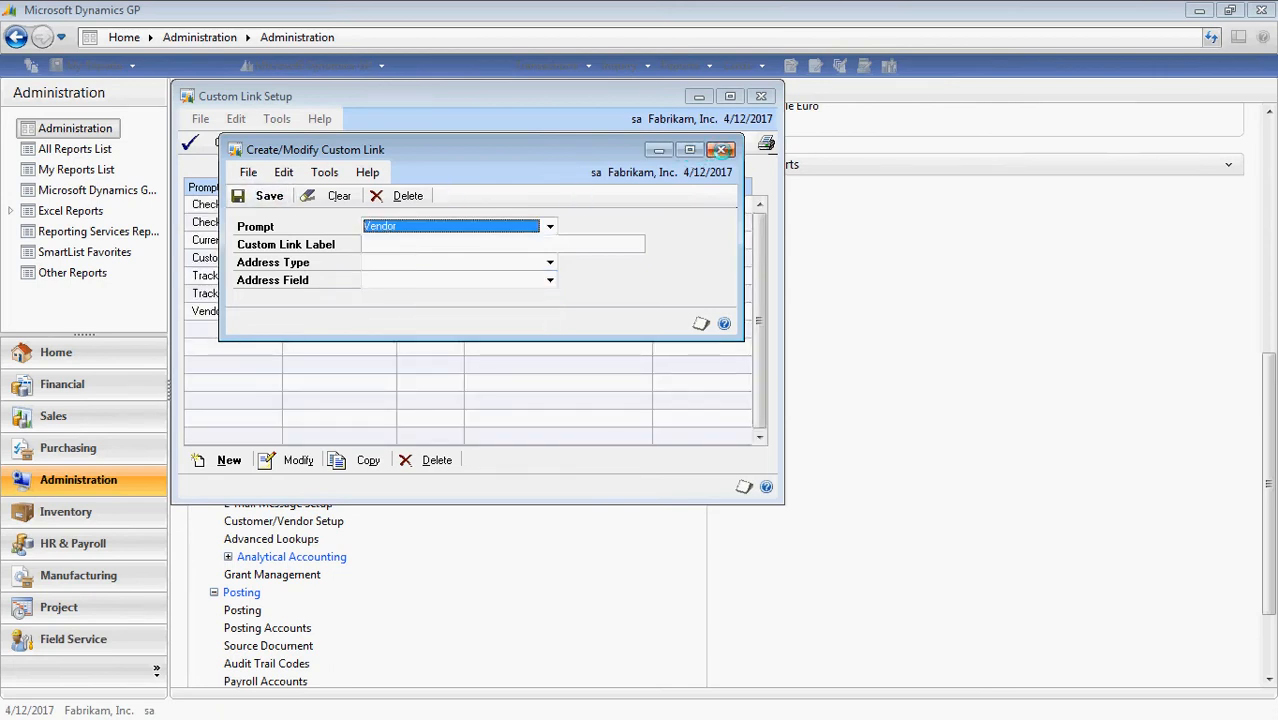
pyautogui.click(721, 150)
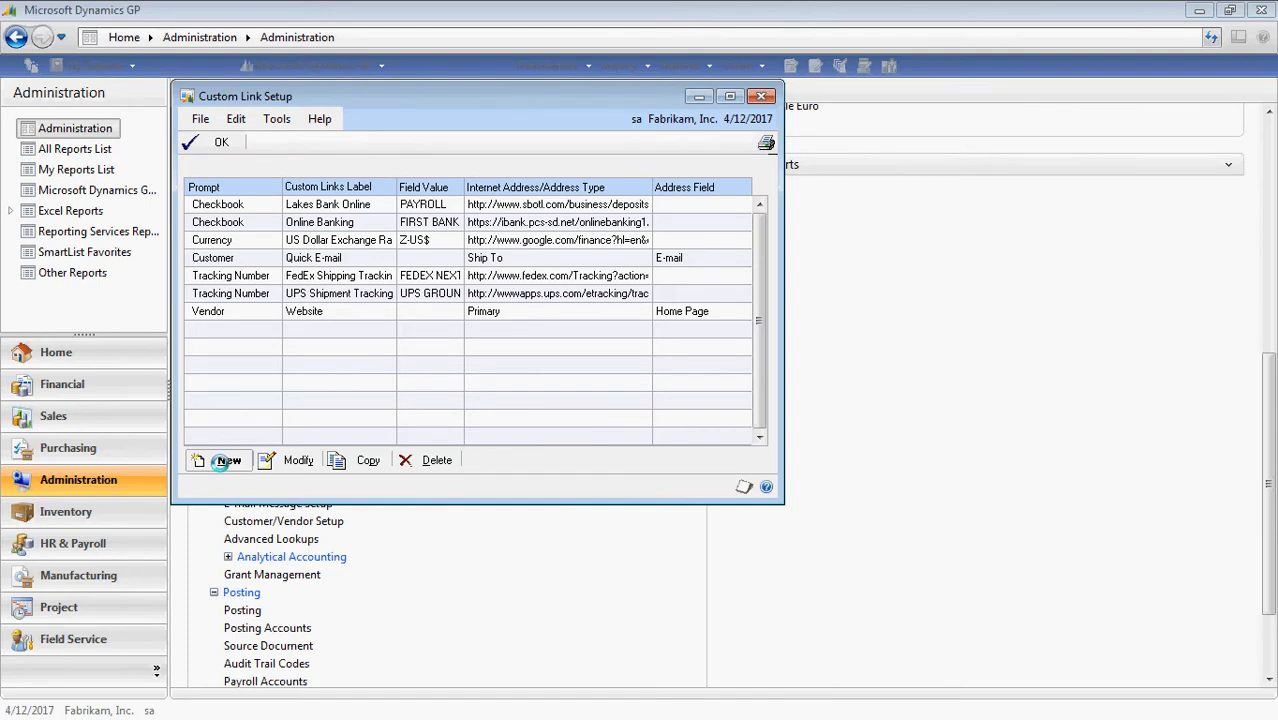
# Create and save a Vendor link labelled 'Quick Email' using the Primary address E-mail field.
pyautogui.click(222, 460)
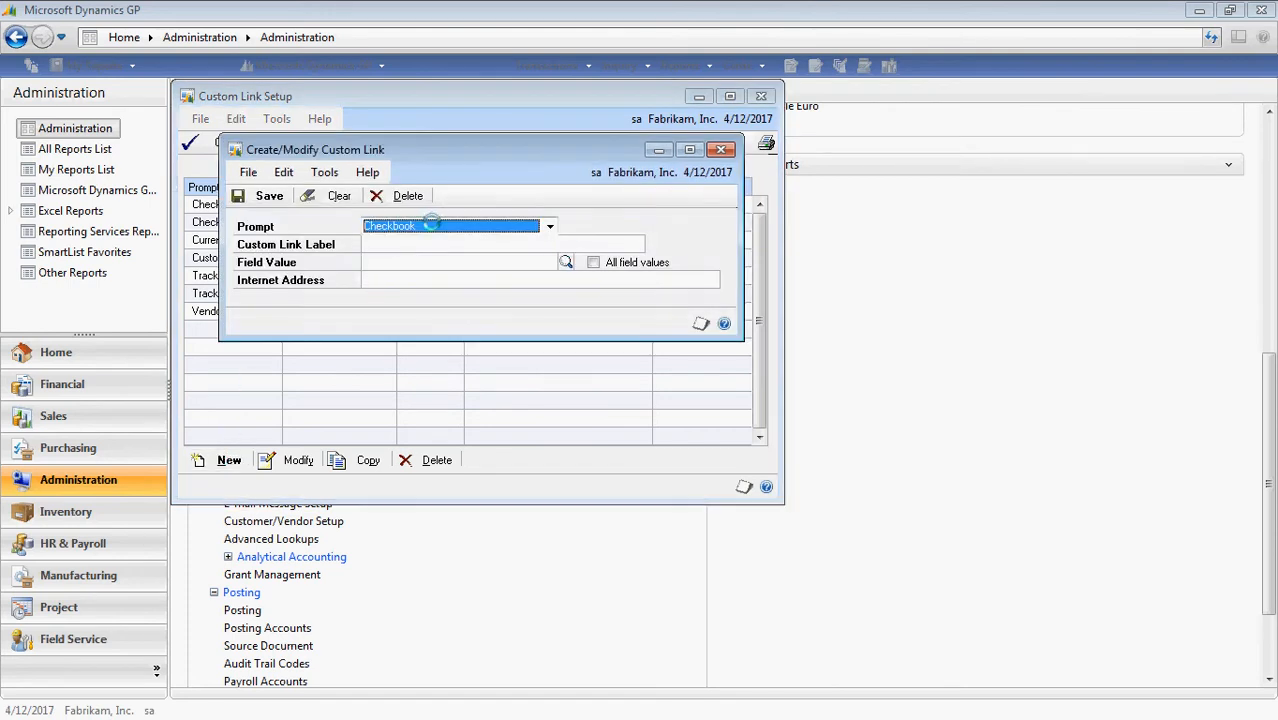
pyautogui.click(549, 226)
pyautogui.scroll(-1, 548, 300)
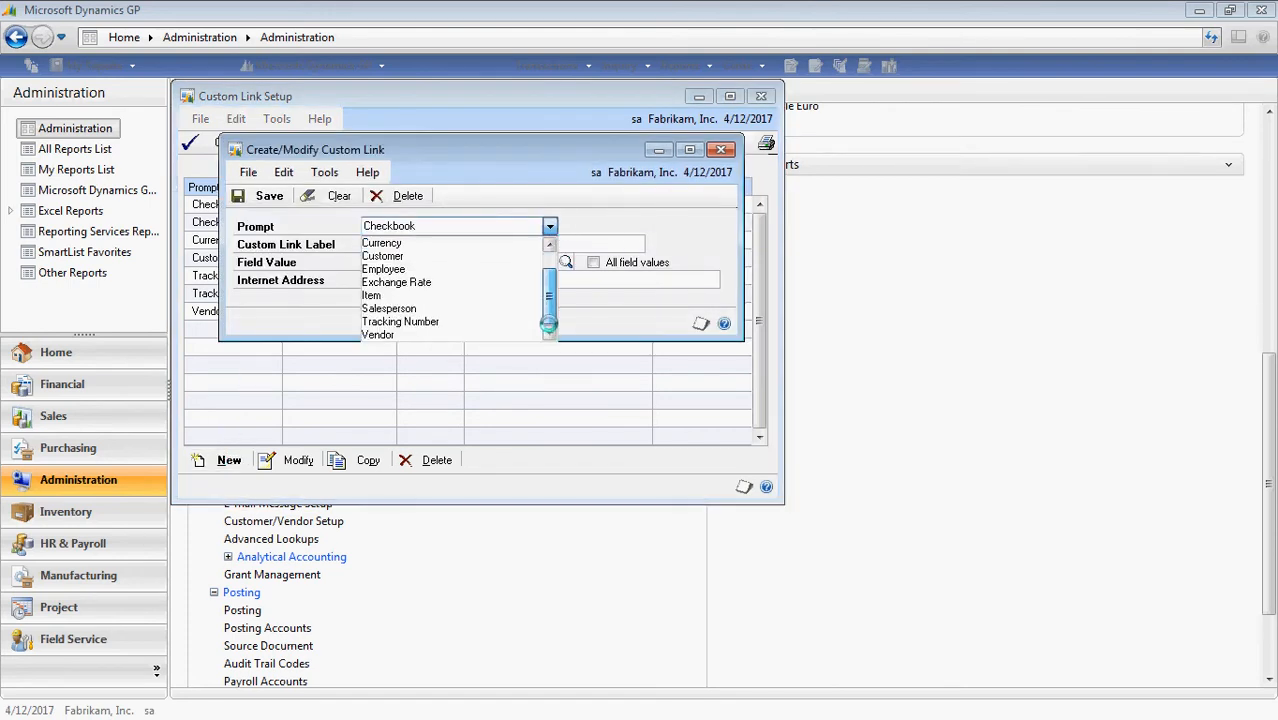
pyautogui.click(425, 334)
pyautogui.click(414, 244)
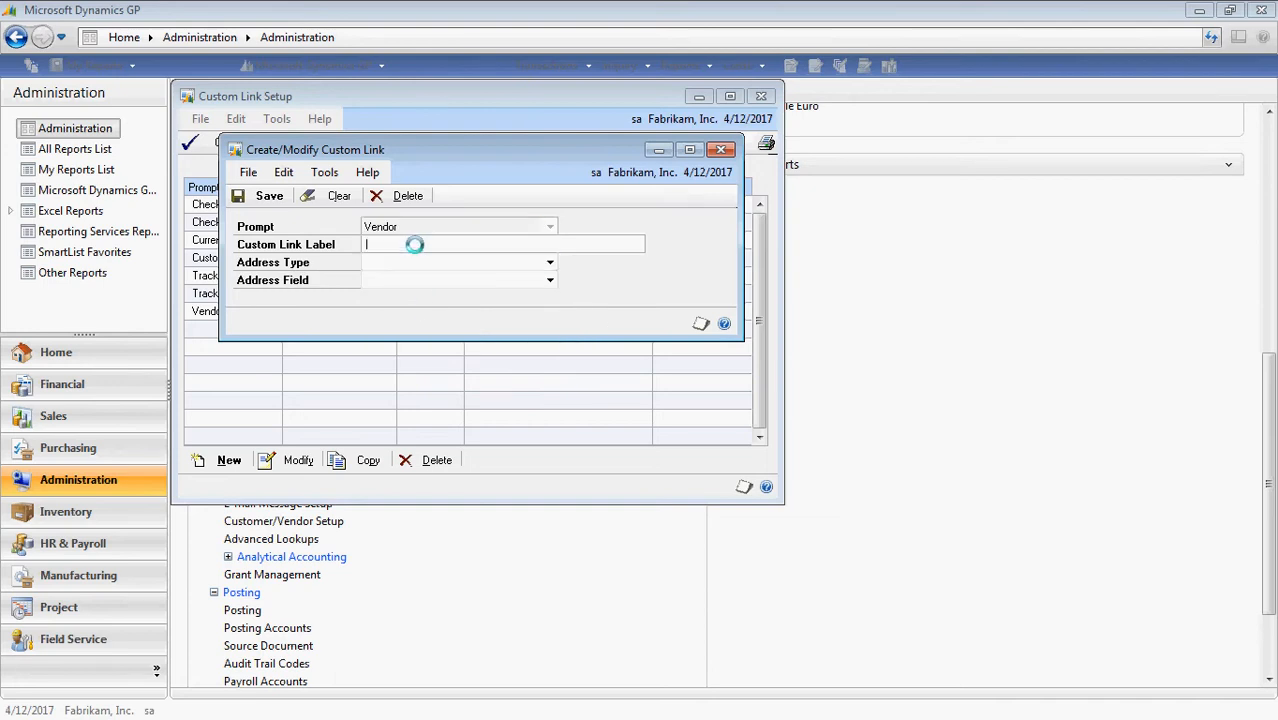
pyautogui.write('Quick Email')
pyautogui.click(424, 260)
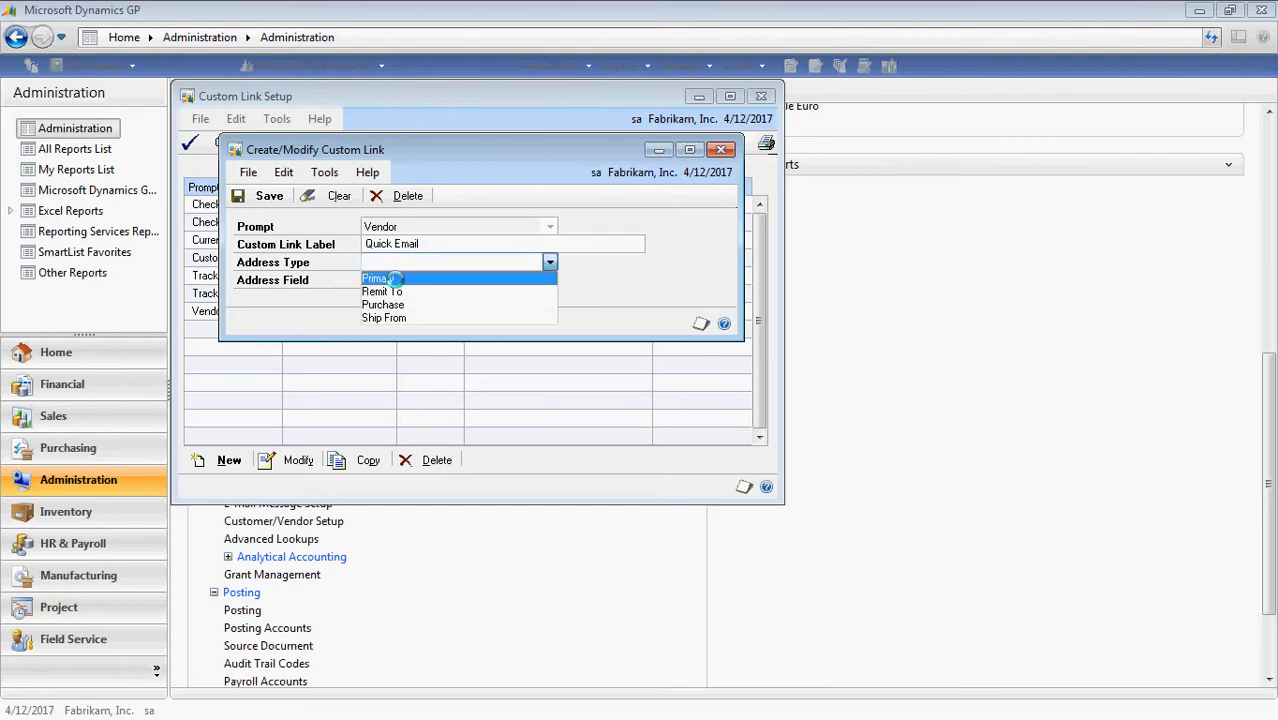
pyautogui.click(396, 277)
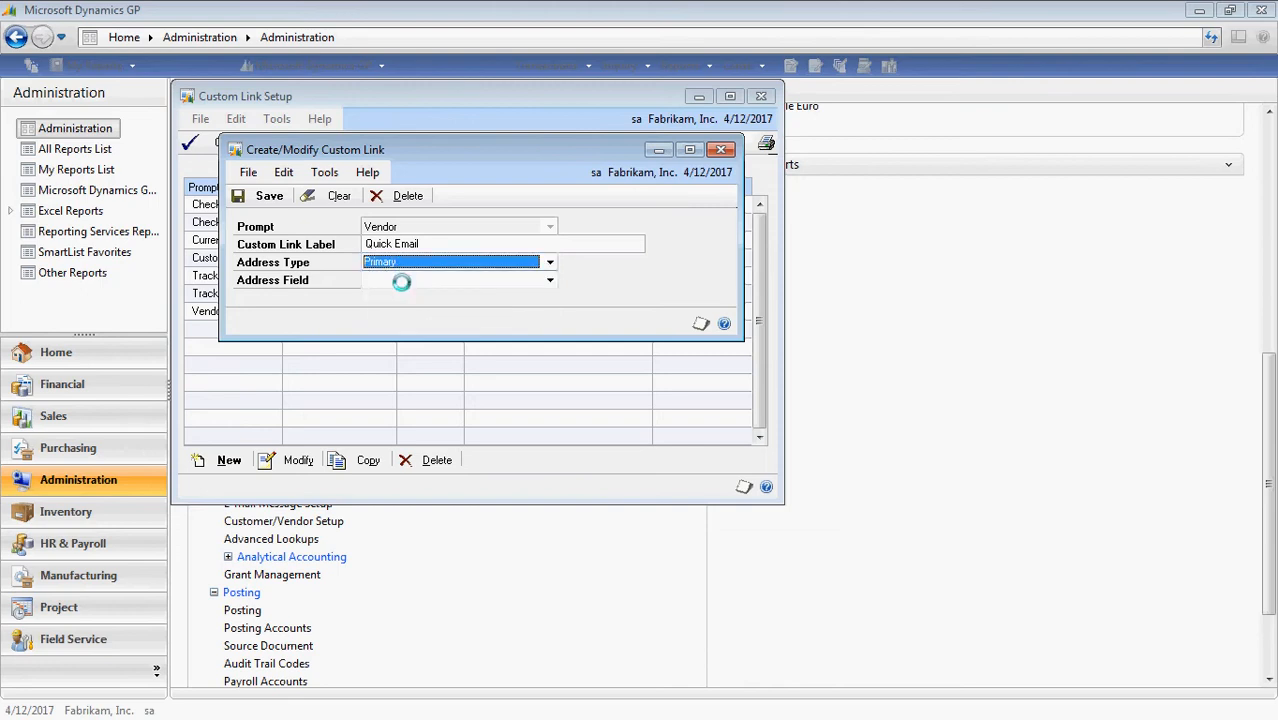
pyautogui.click(401, 282)
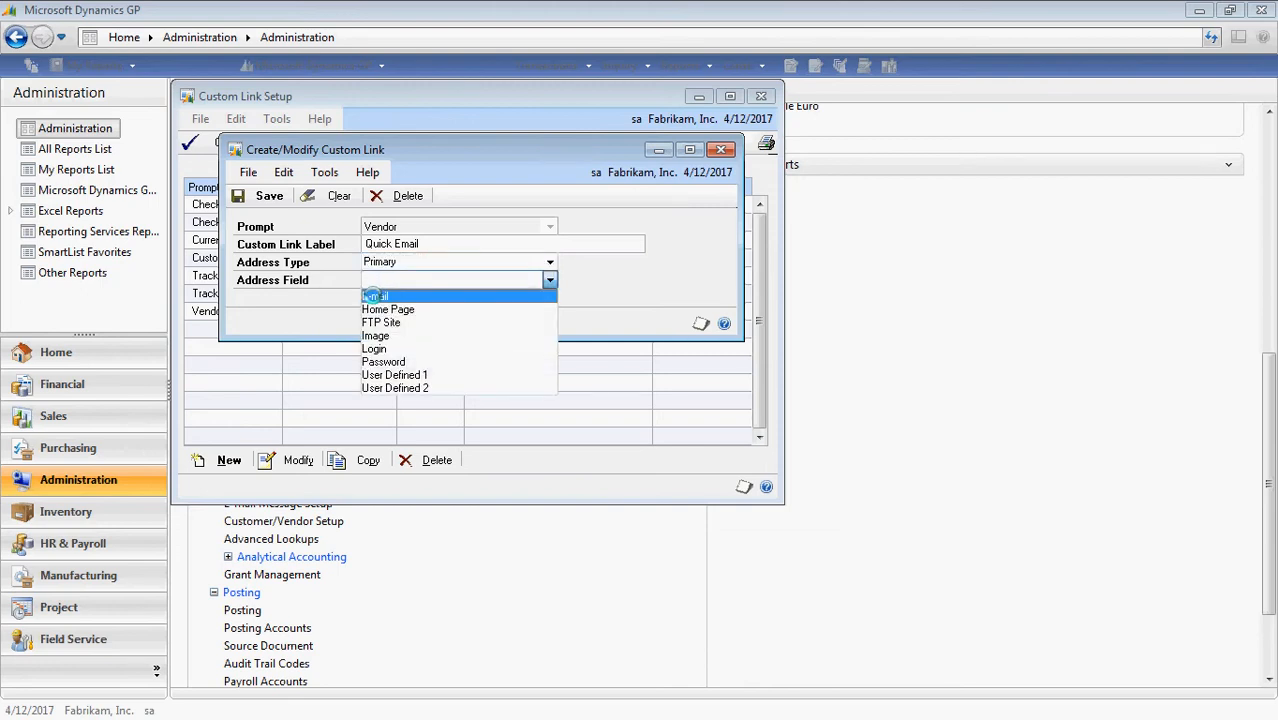
pyautogui.click(372, 296)
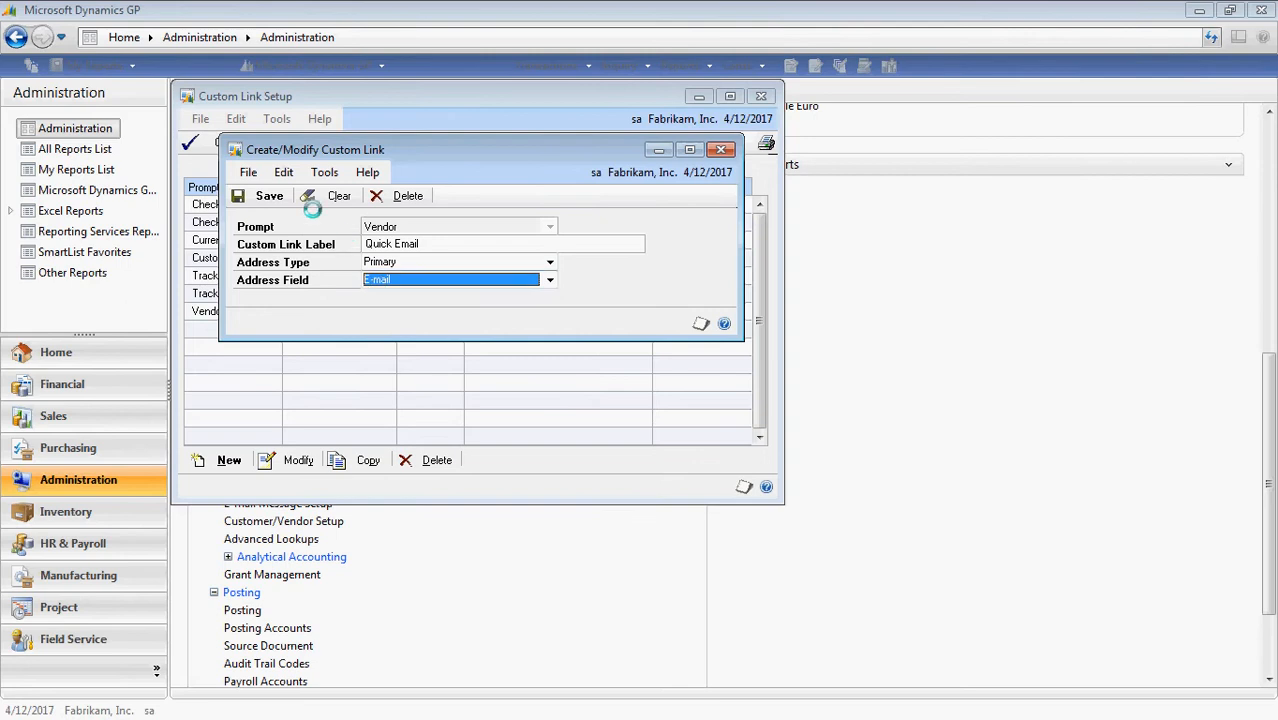
pyautogui.click(255, 195)
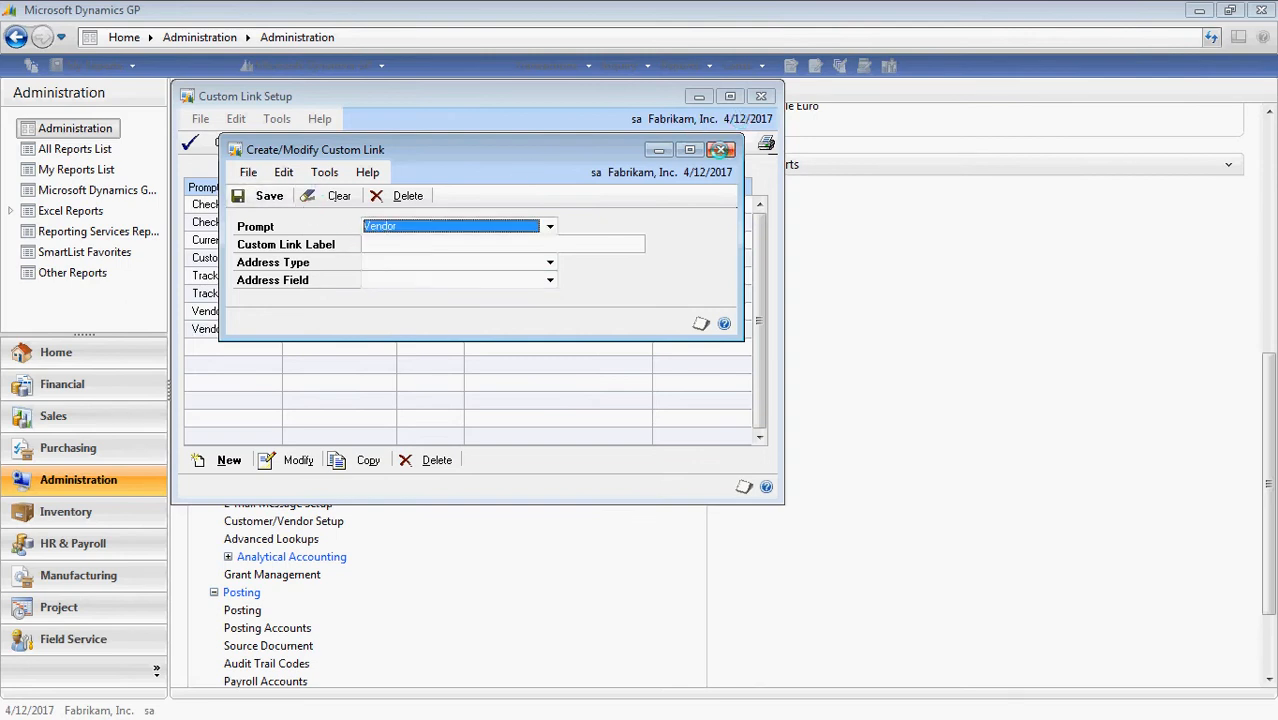
pyautogui.click(721, 149)
# Close Custom Link Setup with OK and load vendor MICROSOFT0001 in Vendor Maintenance.
pyautogui.click(210, 142)
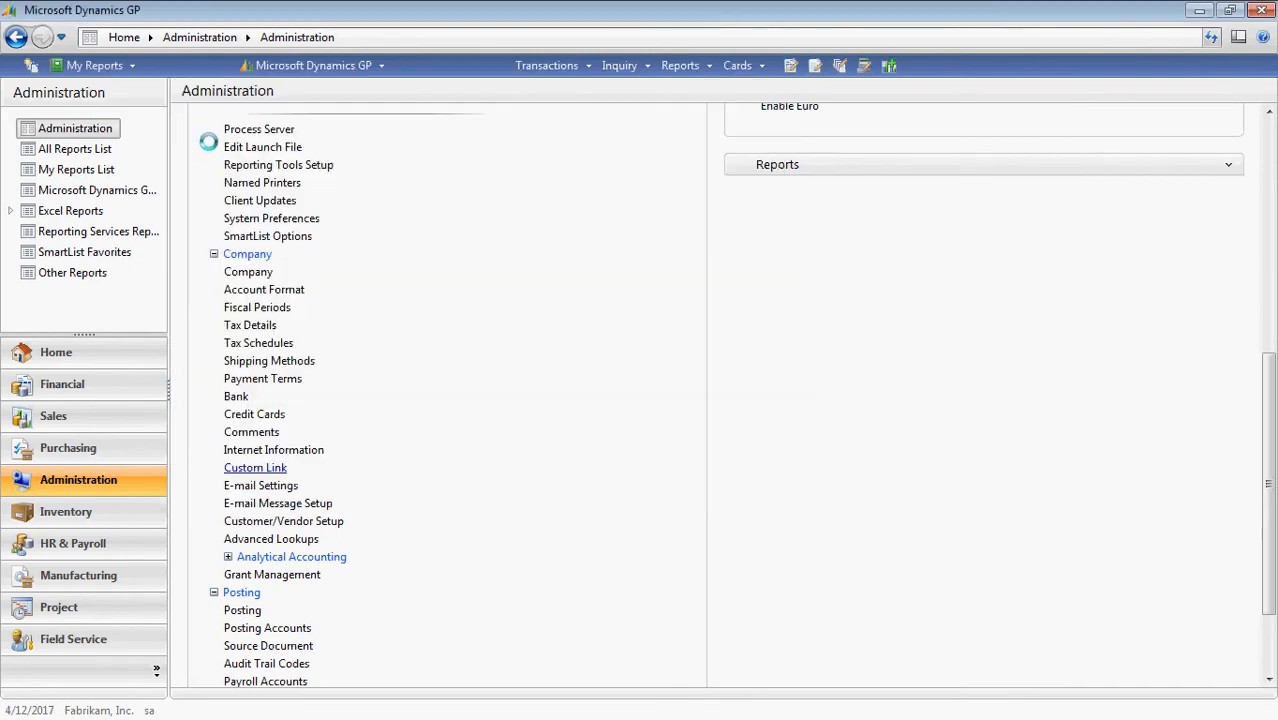
pyautogui.click(60, 447)
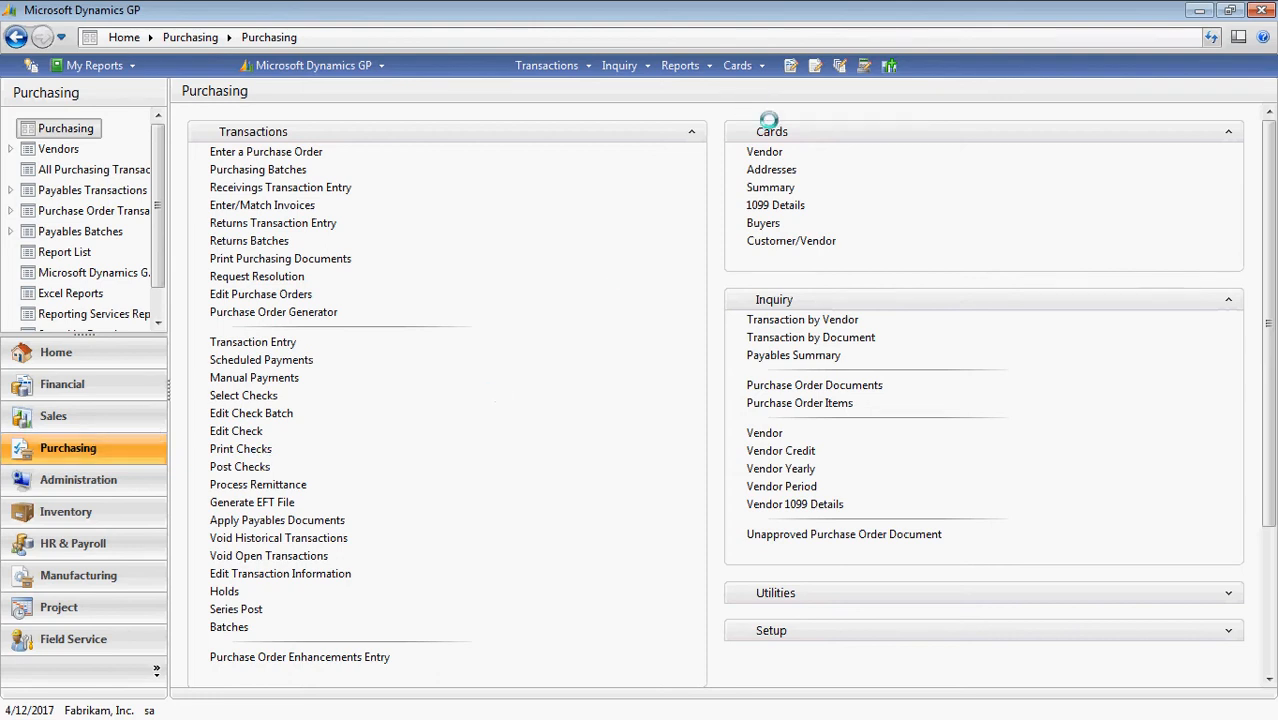
pyautogui.click(765, 152)
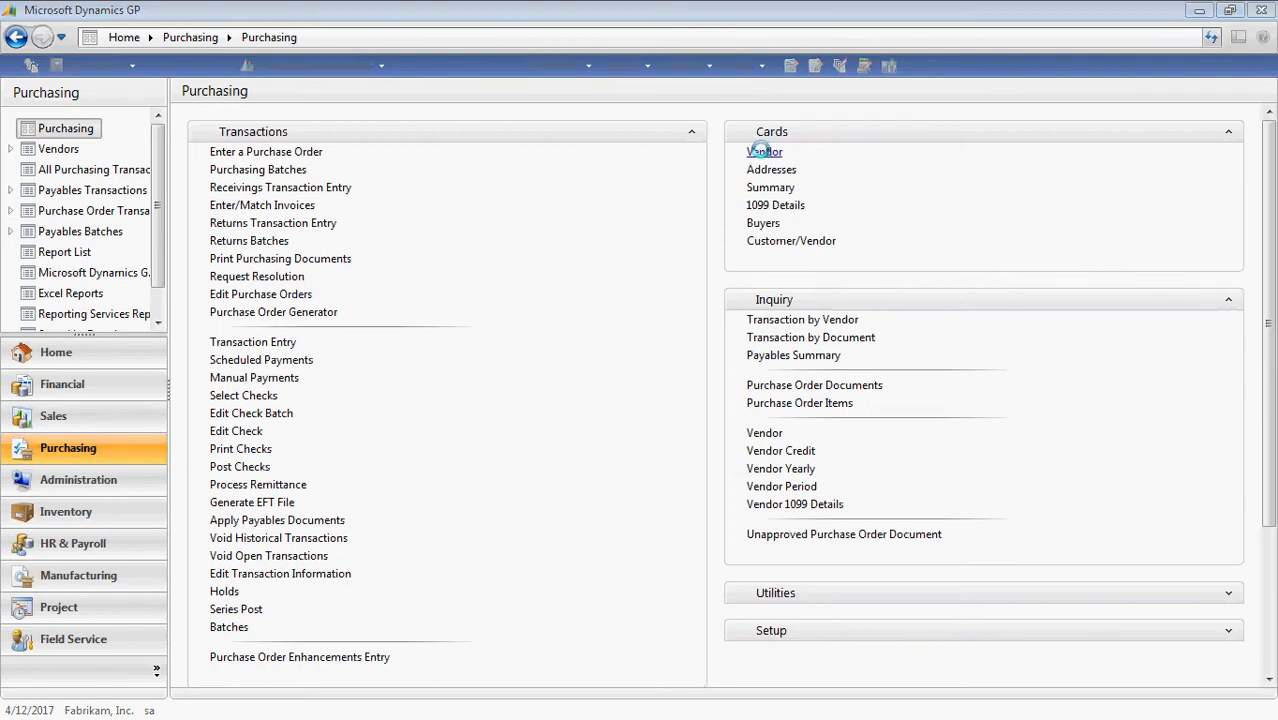
pyautogui.write('MICR')
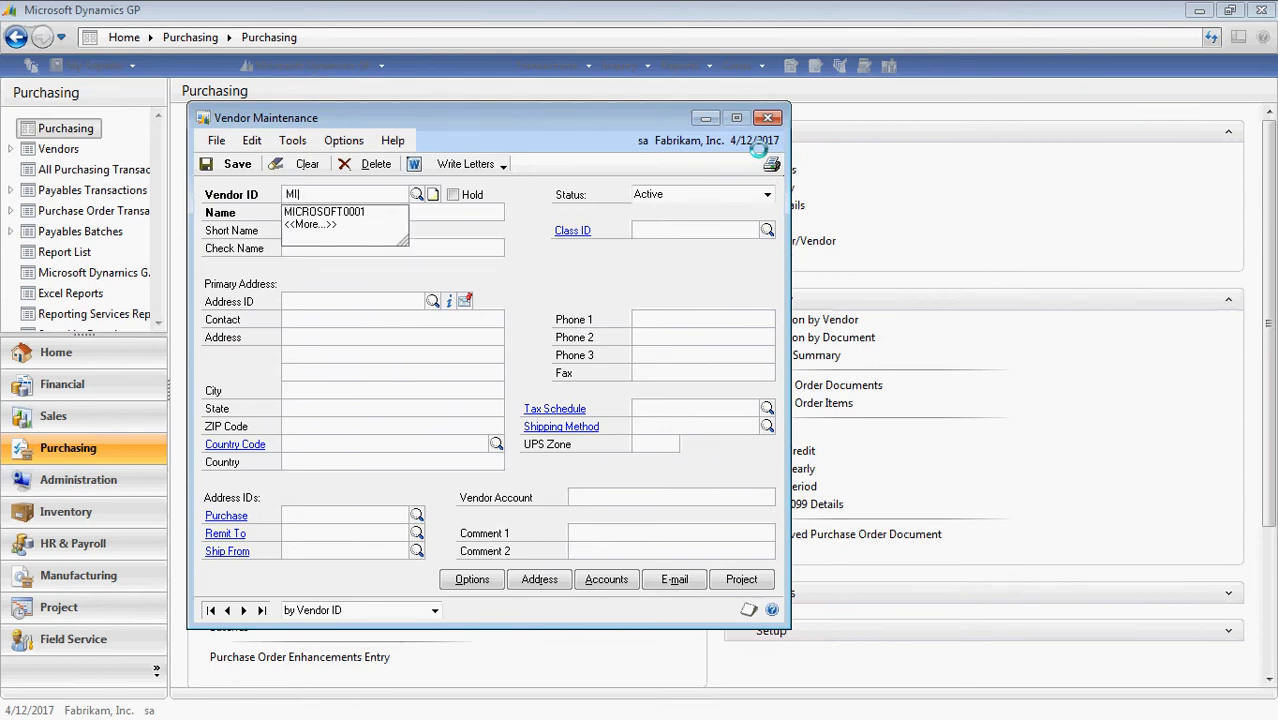
pyautogui.press('Down')
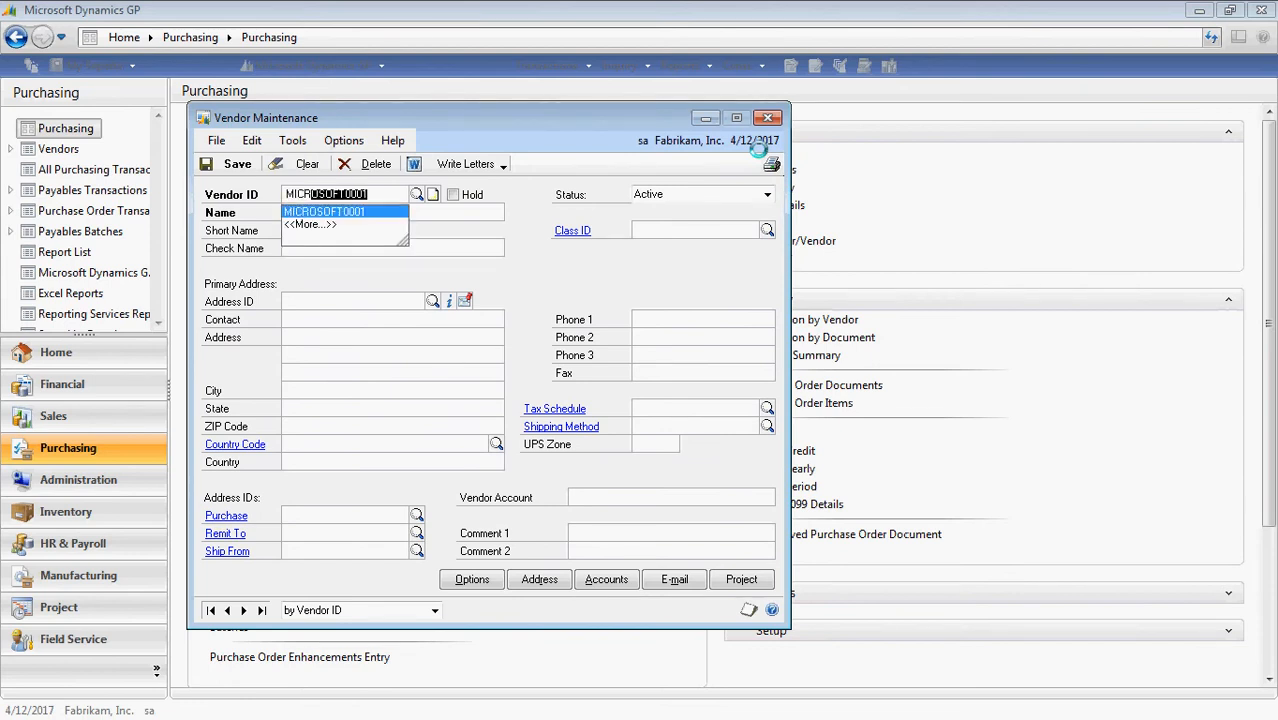
pyautogui.press('Tab')
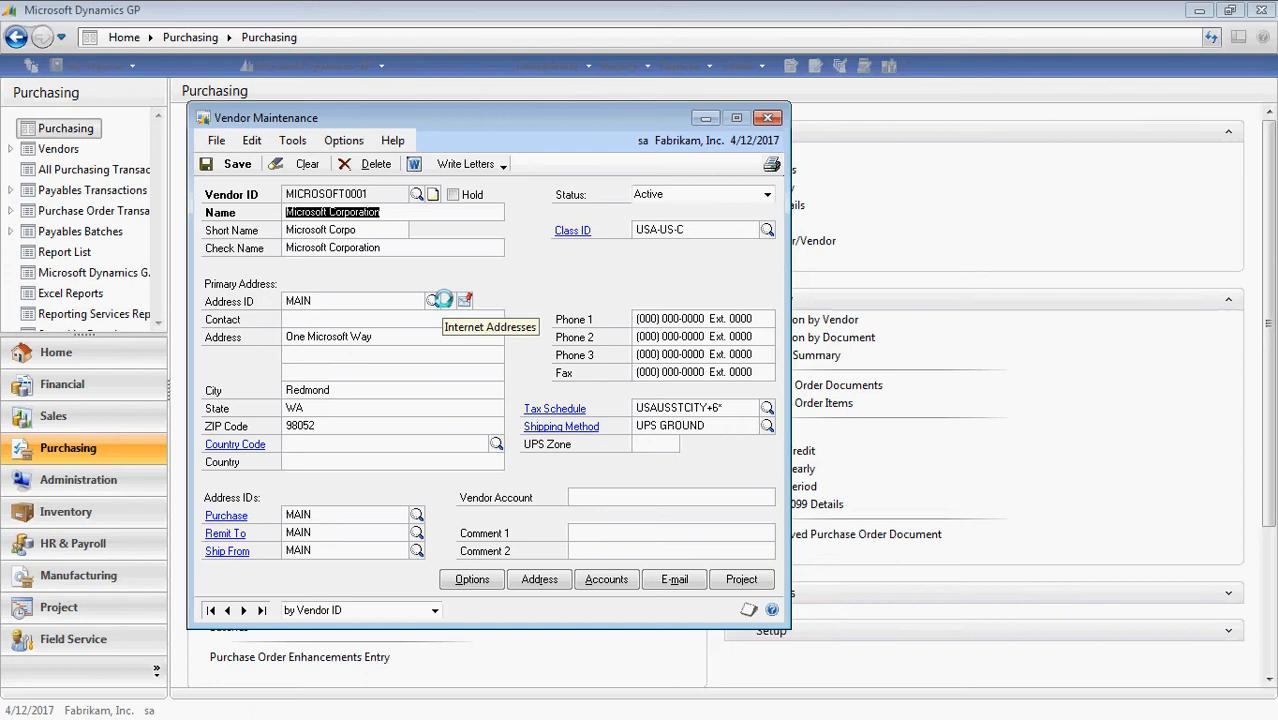
# Enter a mailto e-mail address in the vendor's Internet Information, then minimize the main GP window.
pyautogui.click(444, 299)
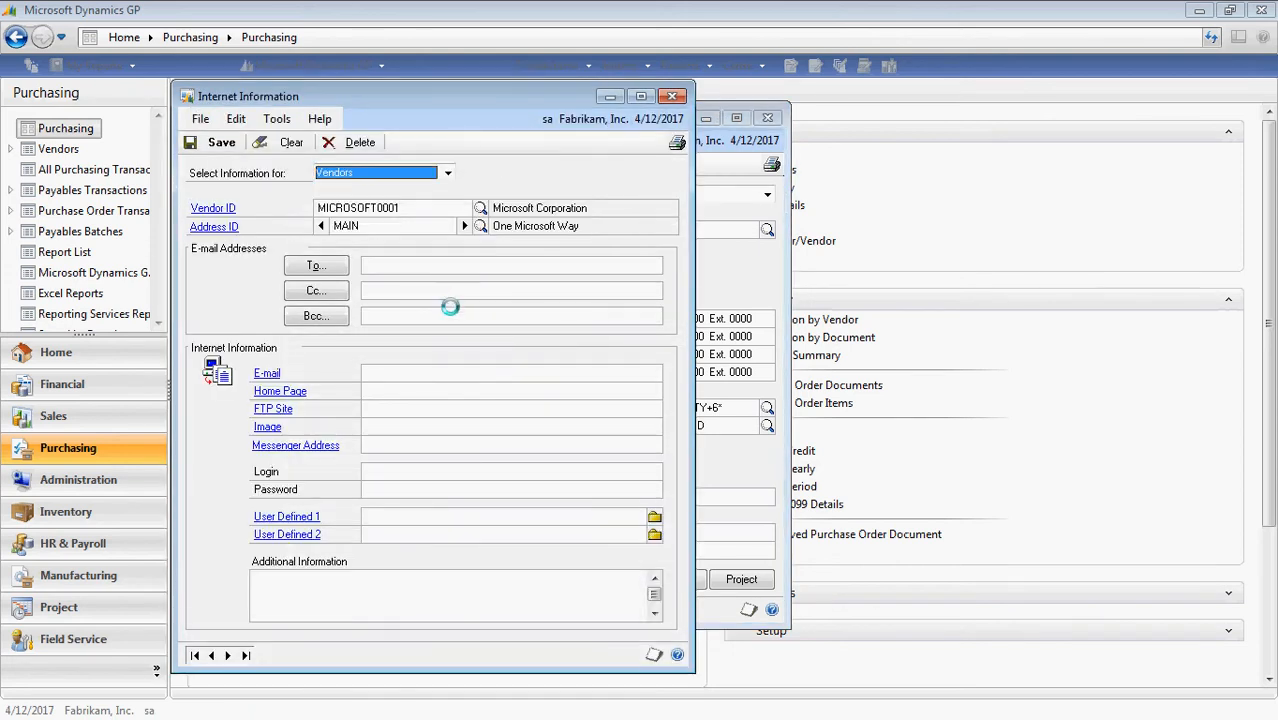
pyautogui.click(456, 370)
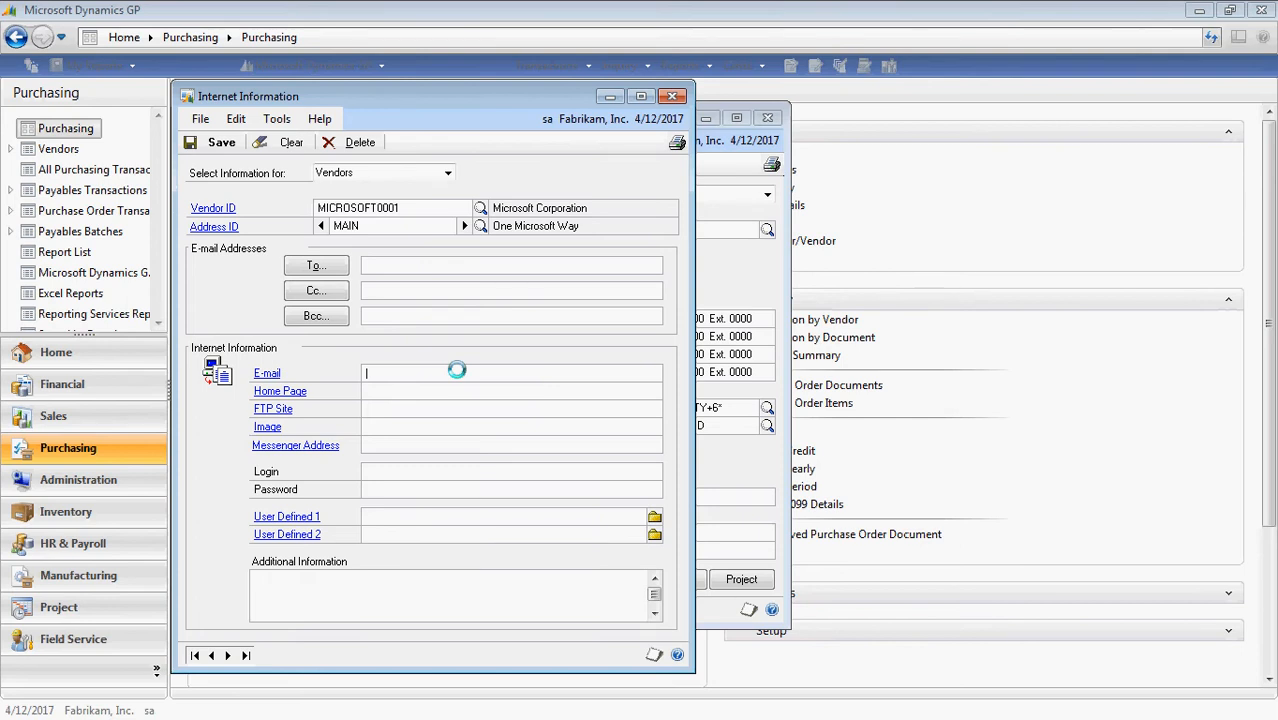
pyautogui.press('Tab')
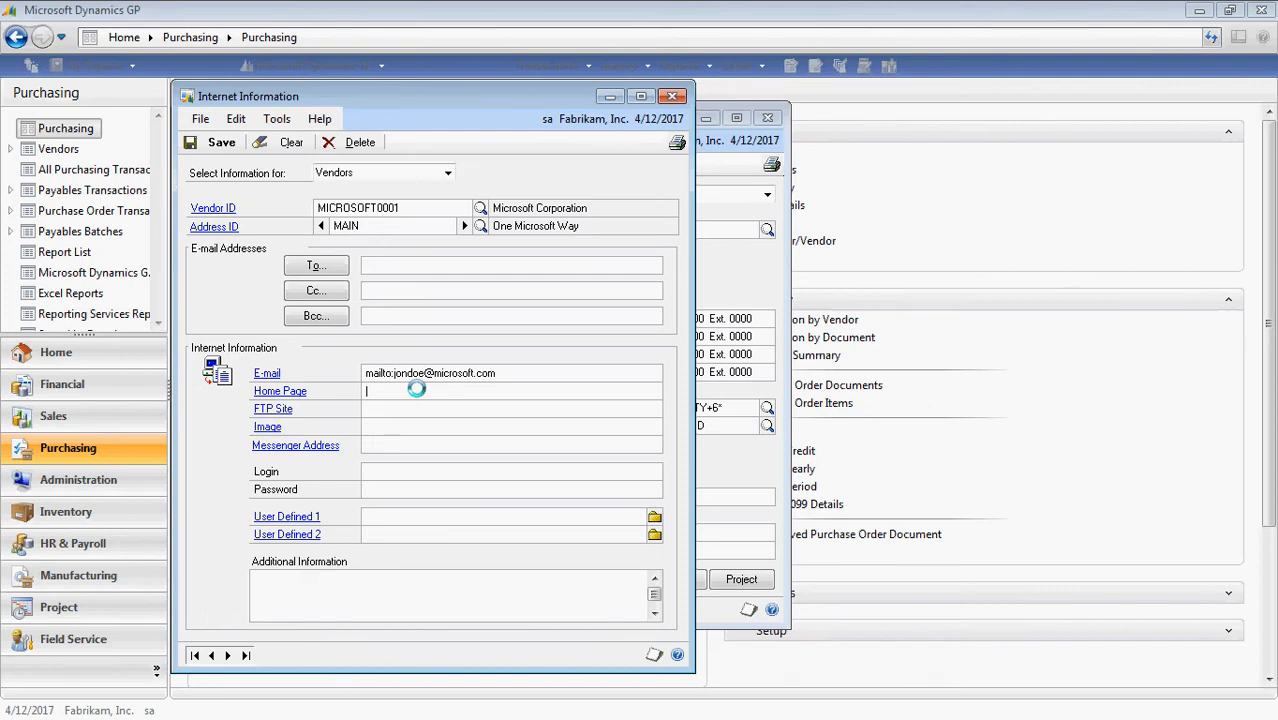
pyautogui.click(1199, 10)
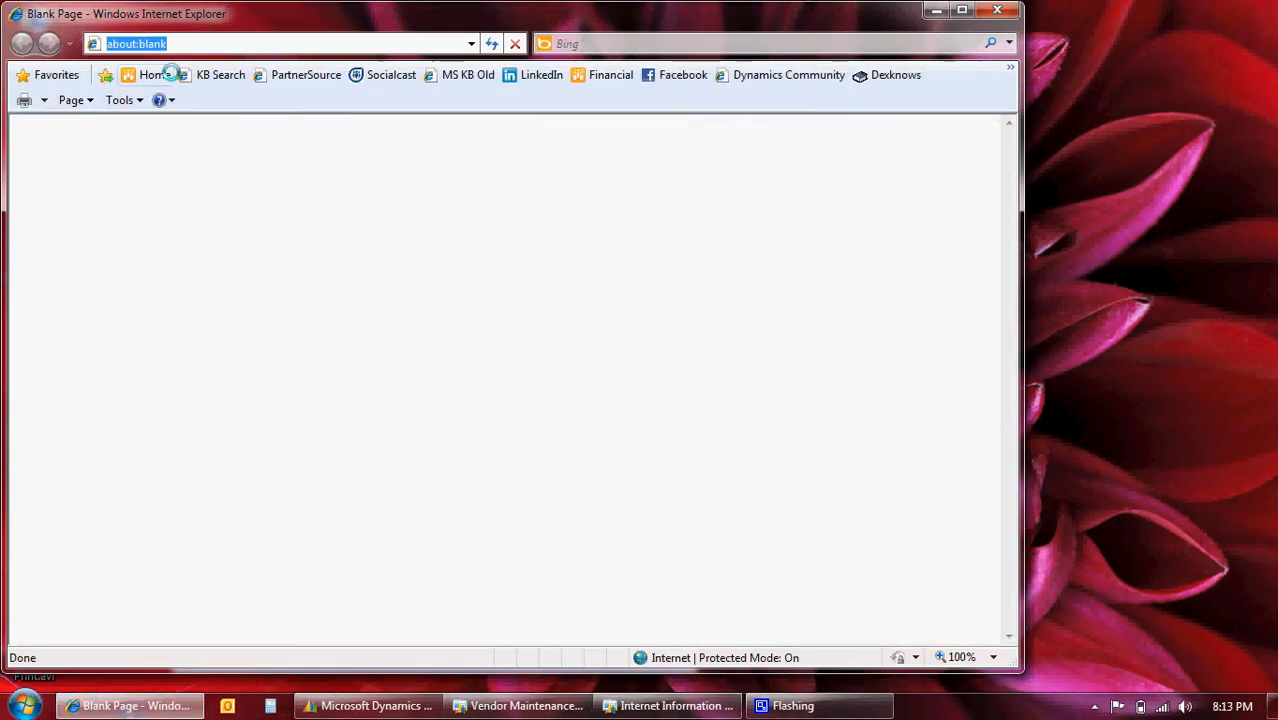
pyautogui.write('www.')
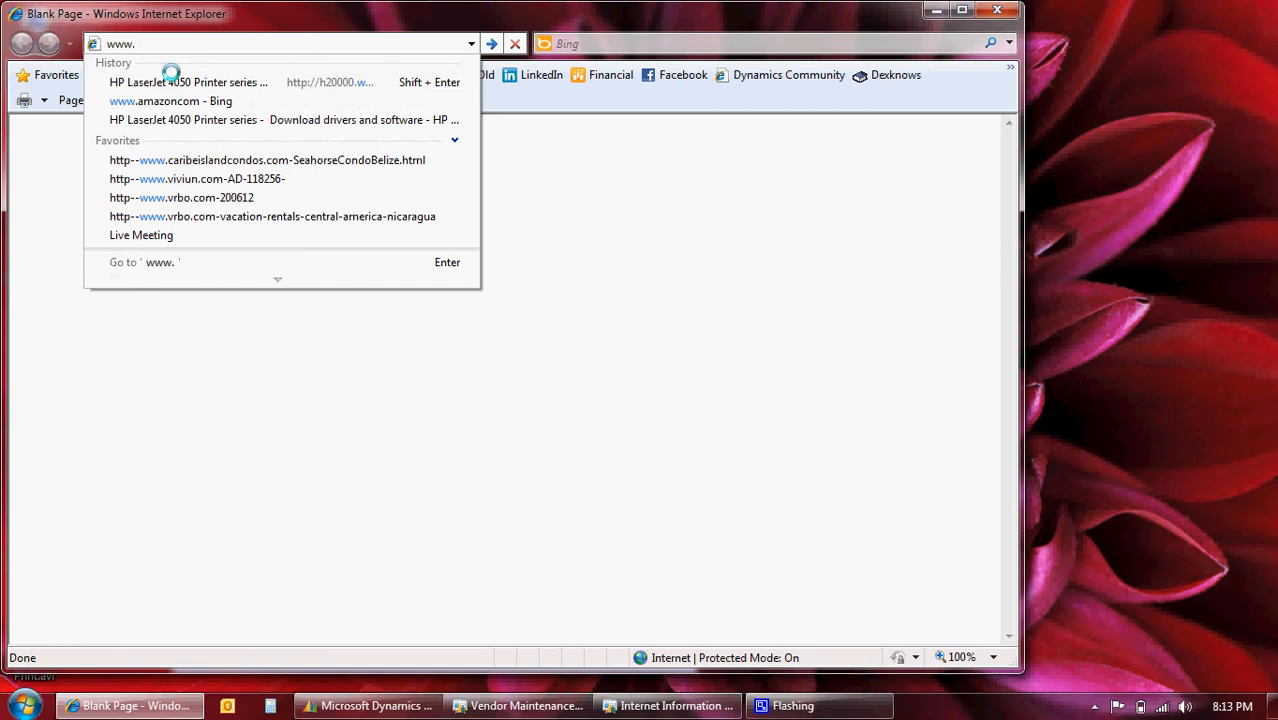
pyautogui.write('microsoft.com')
pyautogui.press('Return')
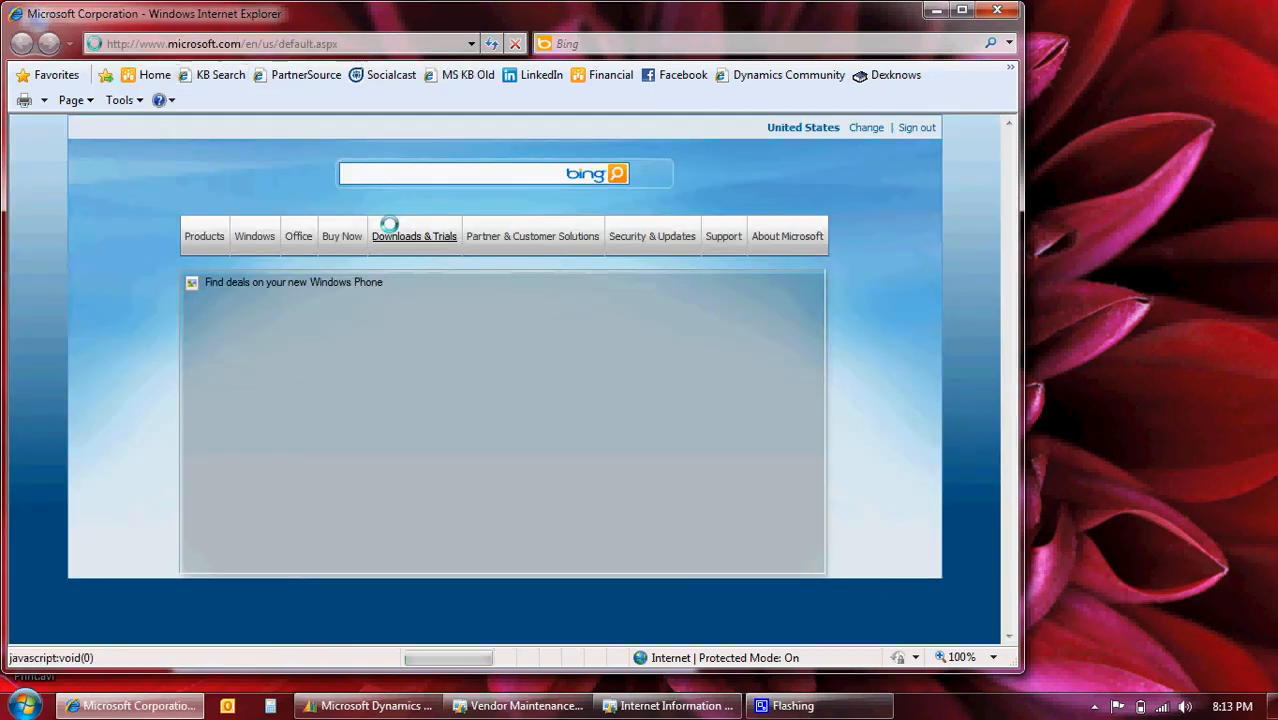
pyautogui.moveTo(338, 237)
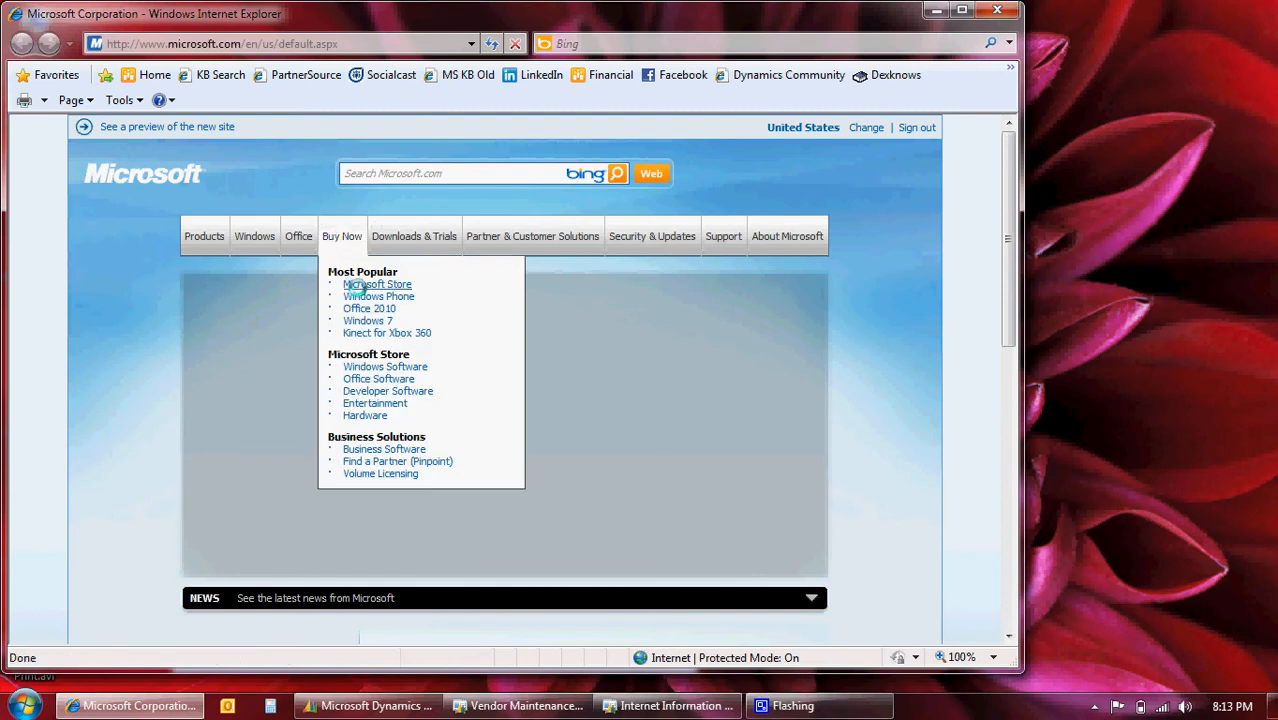
pyautogui.click(376, 285)
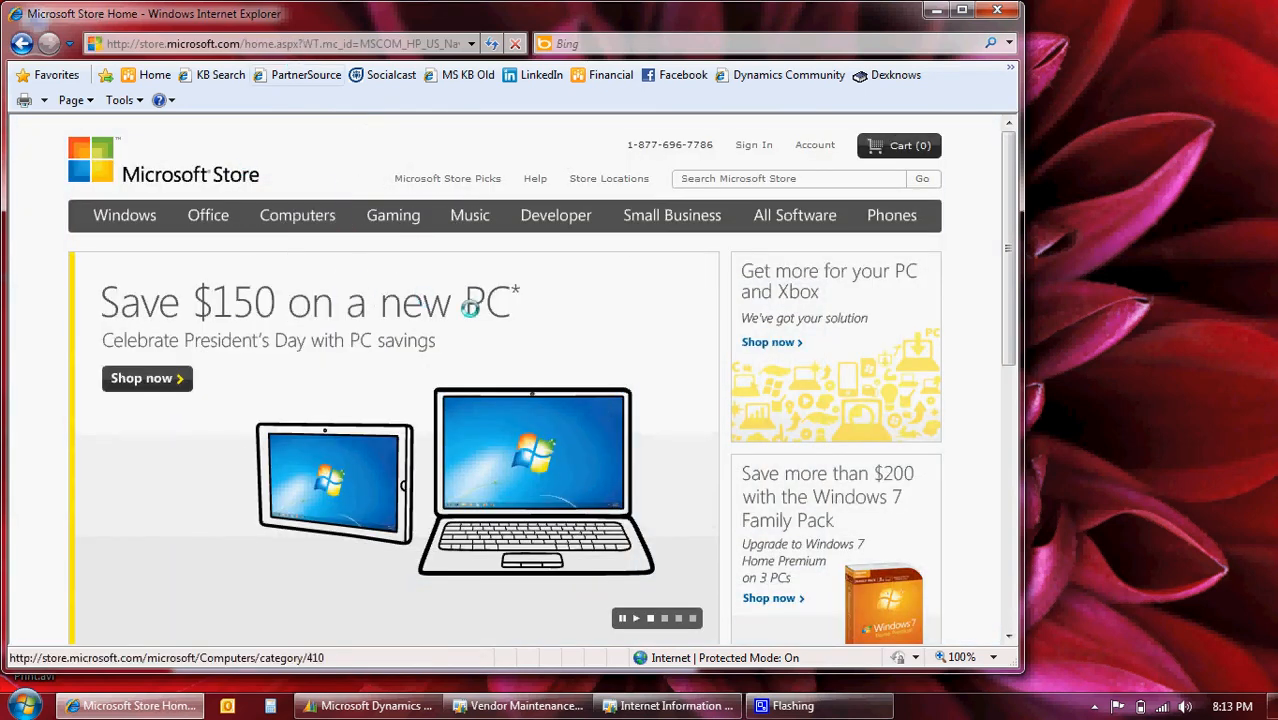
pyautogui.rightClick(313, 44)
pyautogui.click(332, 103)
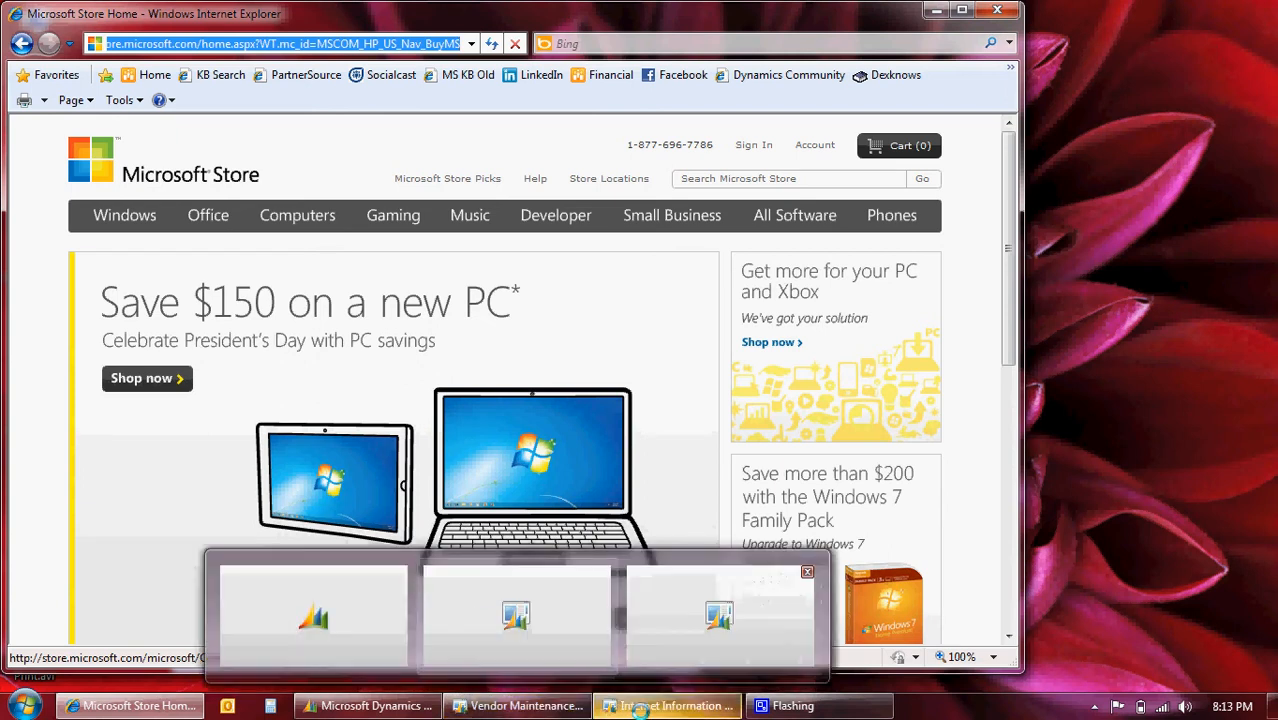
pyautogui.click(641, 711)
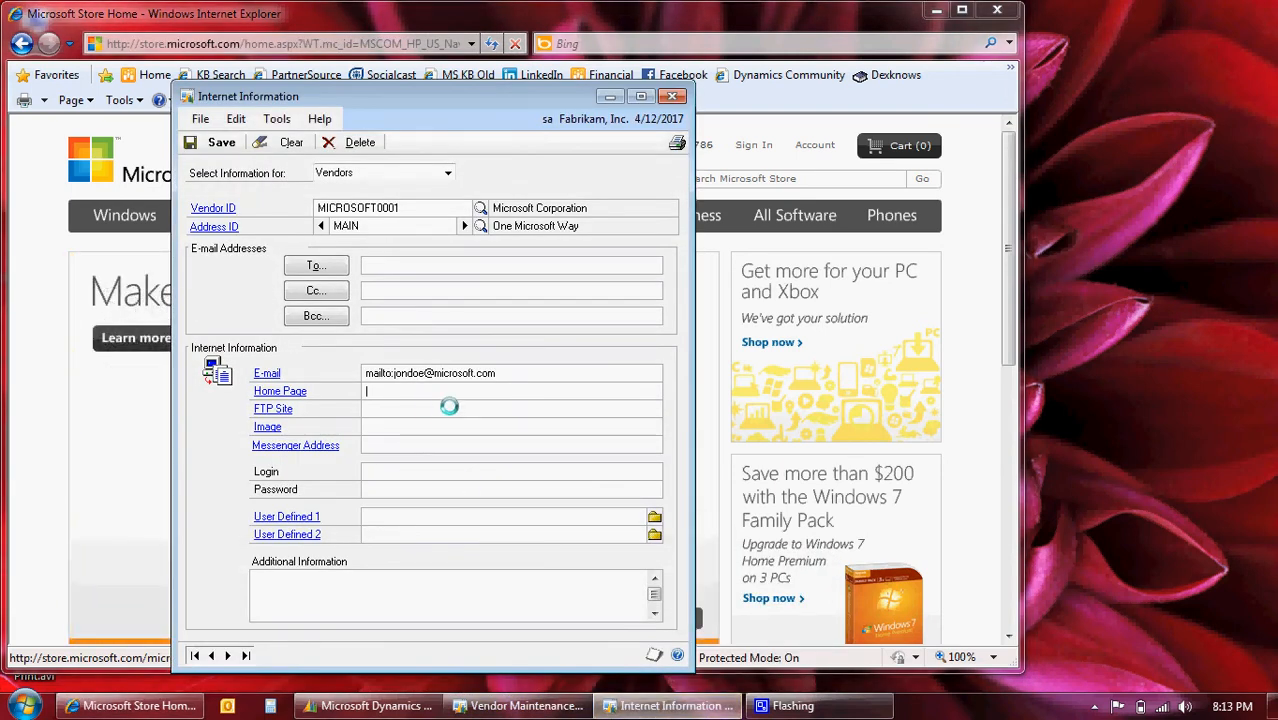
# Paste the Microsoft Store URL as Home Page, save, and close Internet Information, browser and Vendor Maintenance.
pyautogui.hotkey('ctrl', 'v')
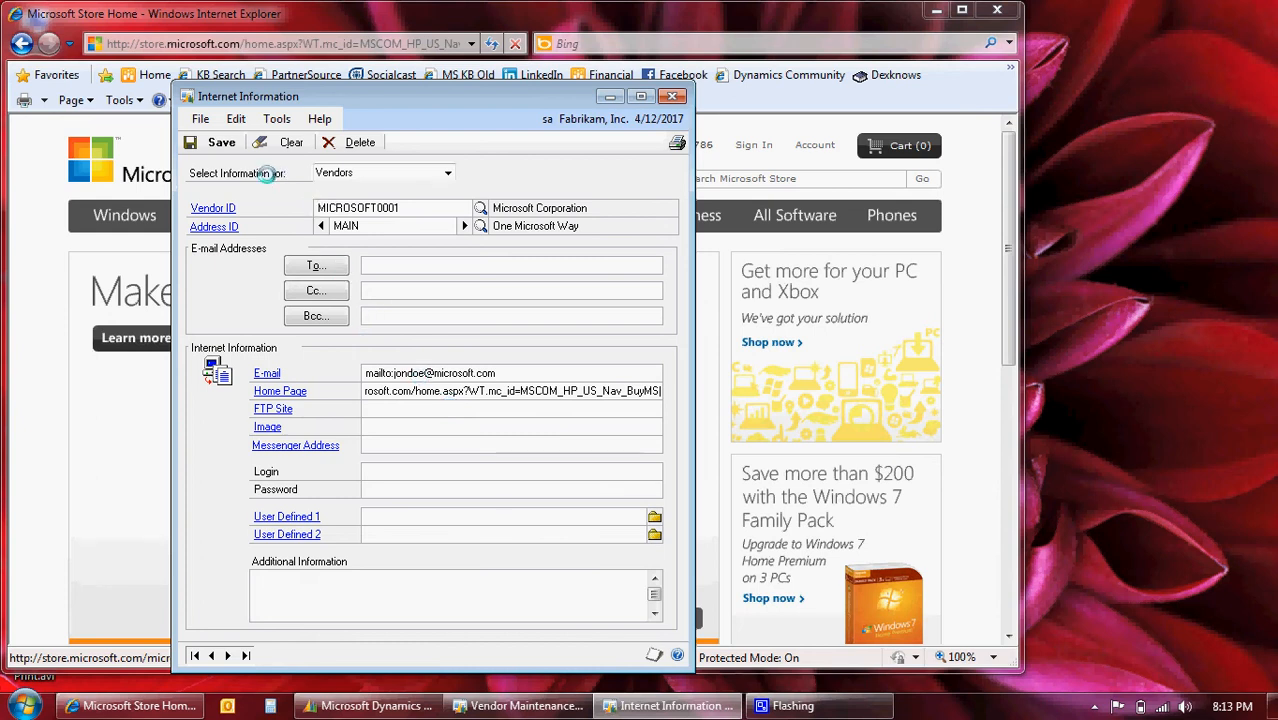
pyautogui.click(212, 142)
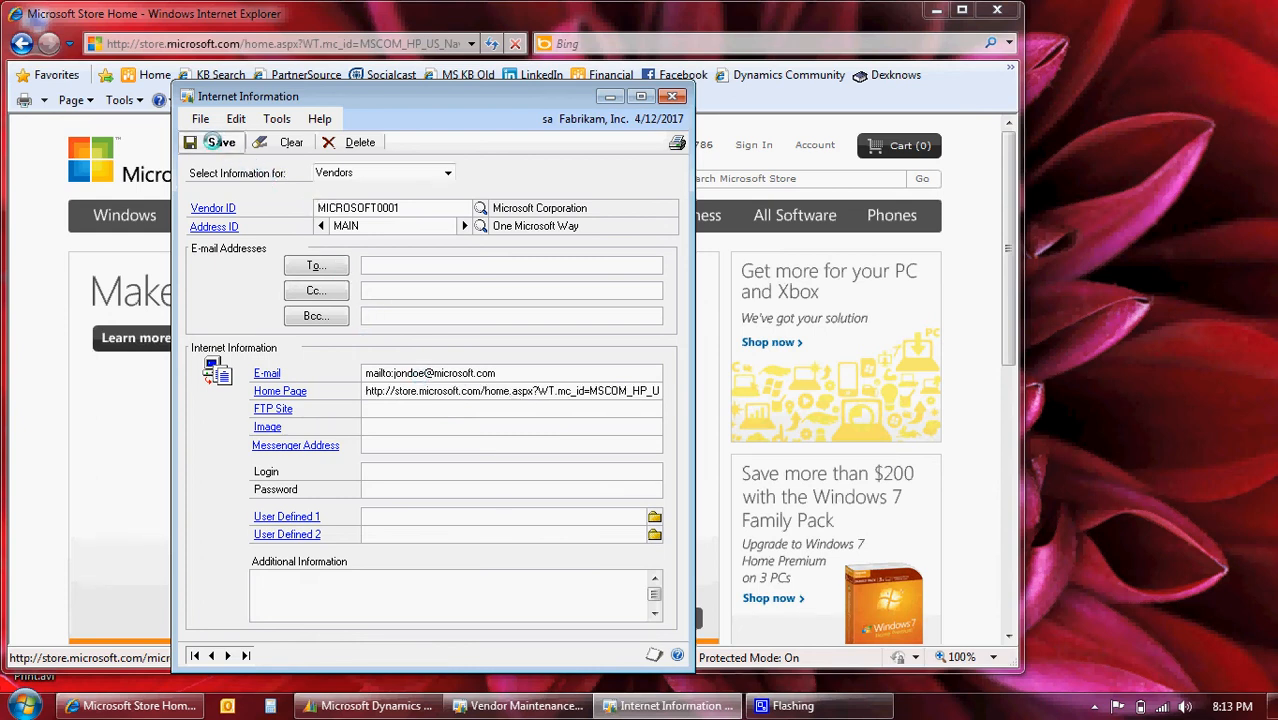
pyautogui.click(675, 96)
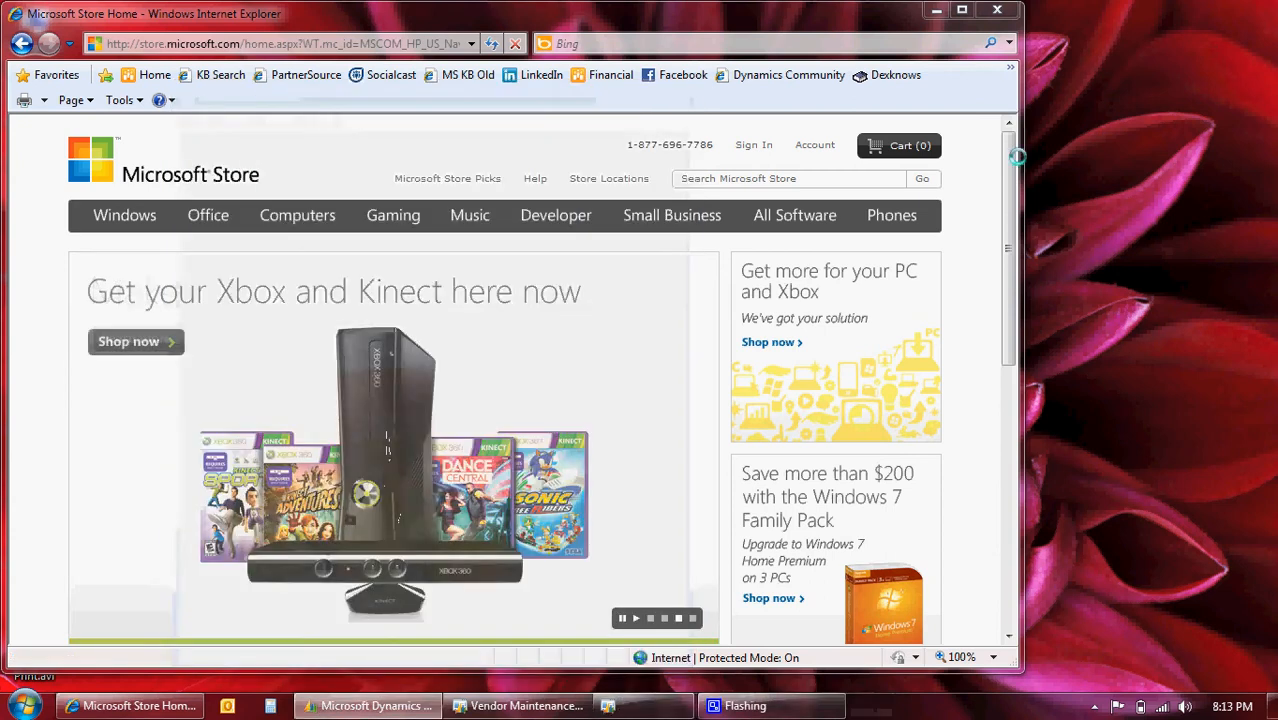
pyautogui.click(997, 9)
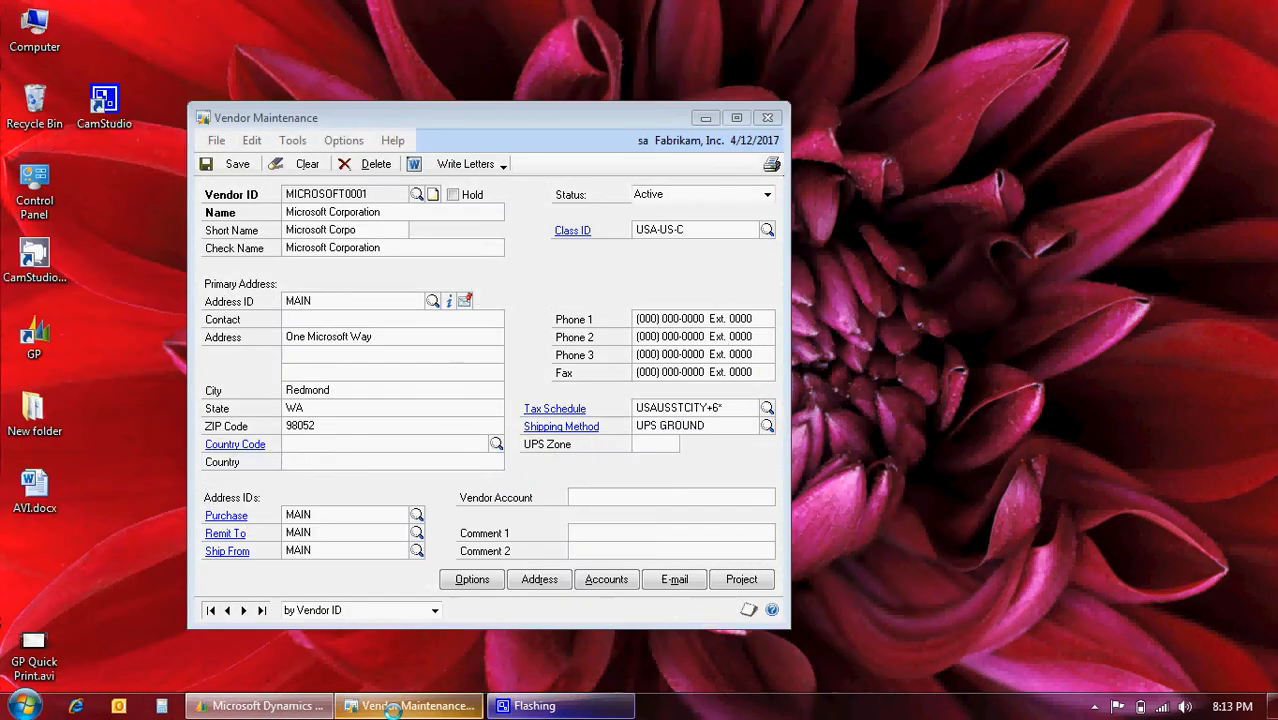
pyautogui.click(390, 165)
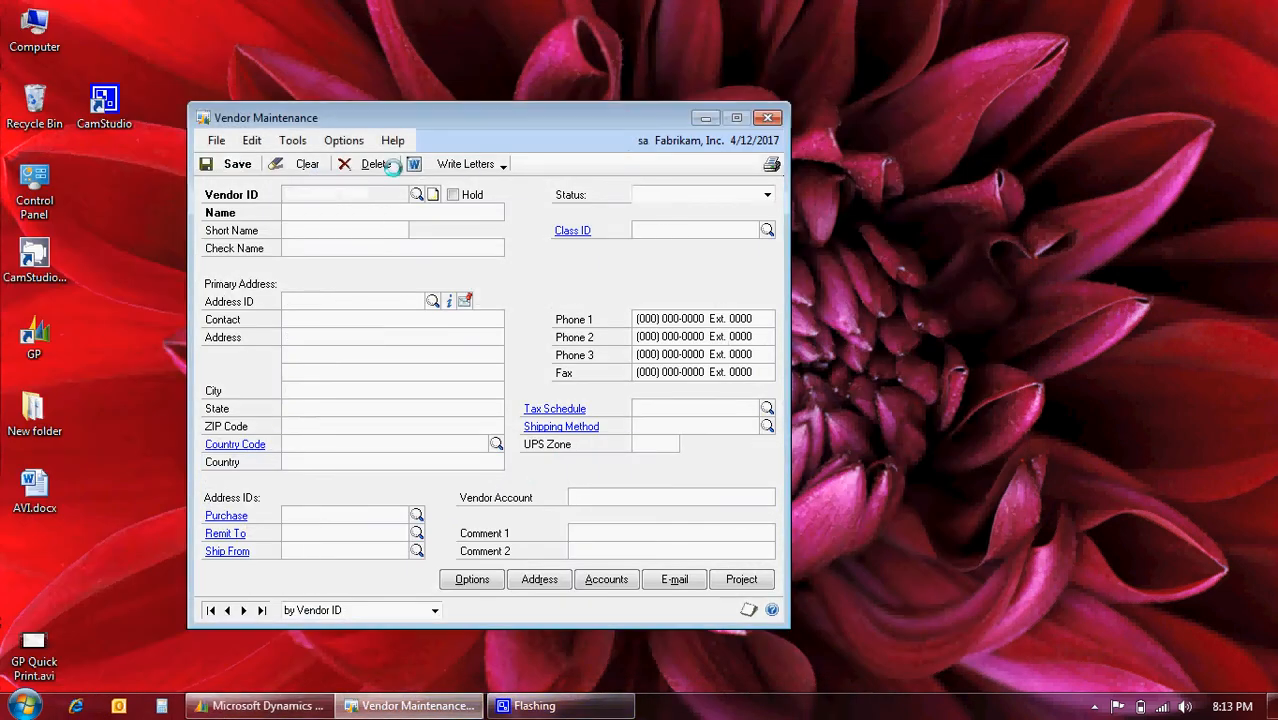
pyautogui.click(768, 117)
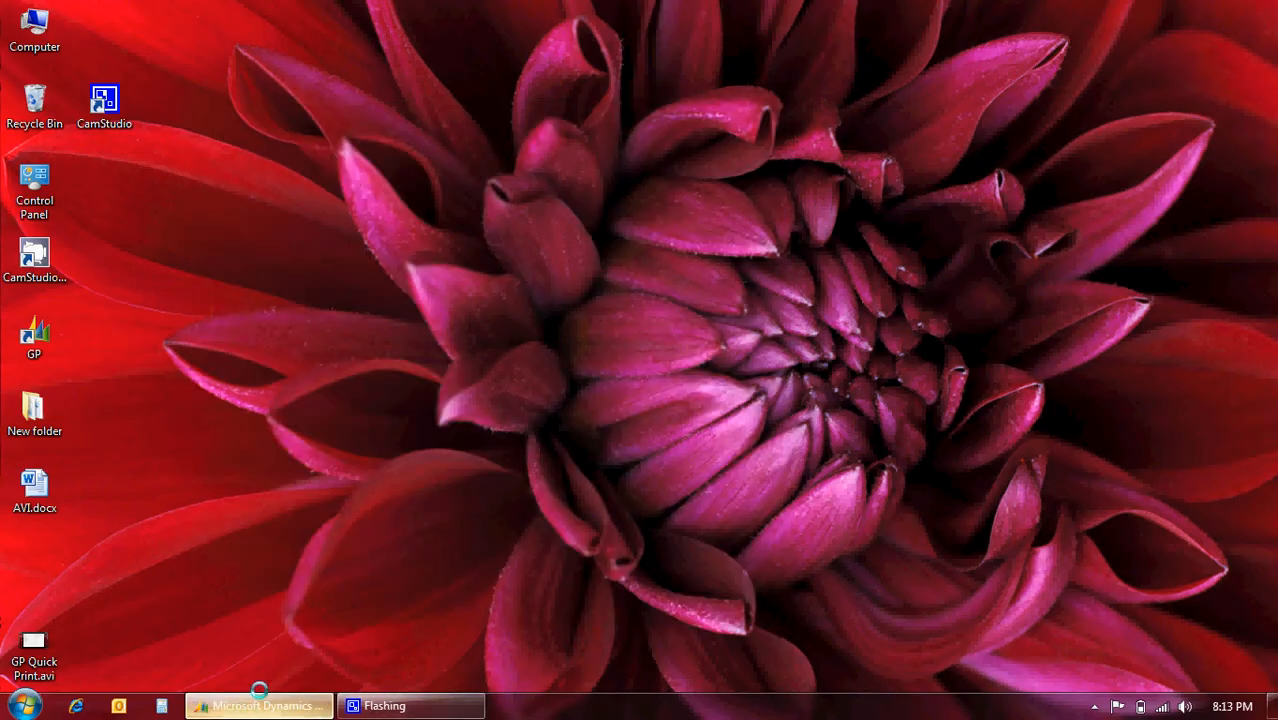
pyautogui.click(237, 707)
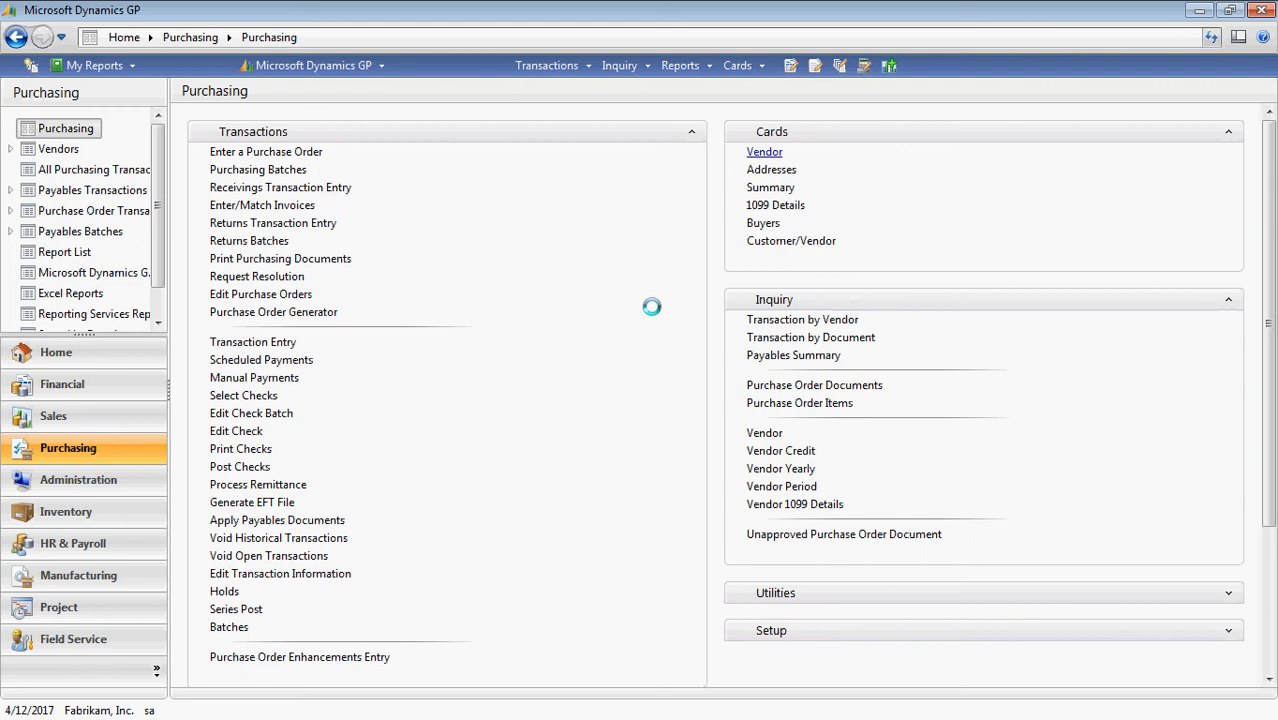
# Create purchase order PO2077 dated 4/12/2017 for vendor MICROSOFT0001.
pyautogui.click(289, 151)
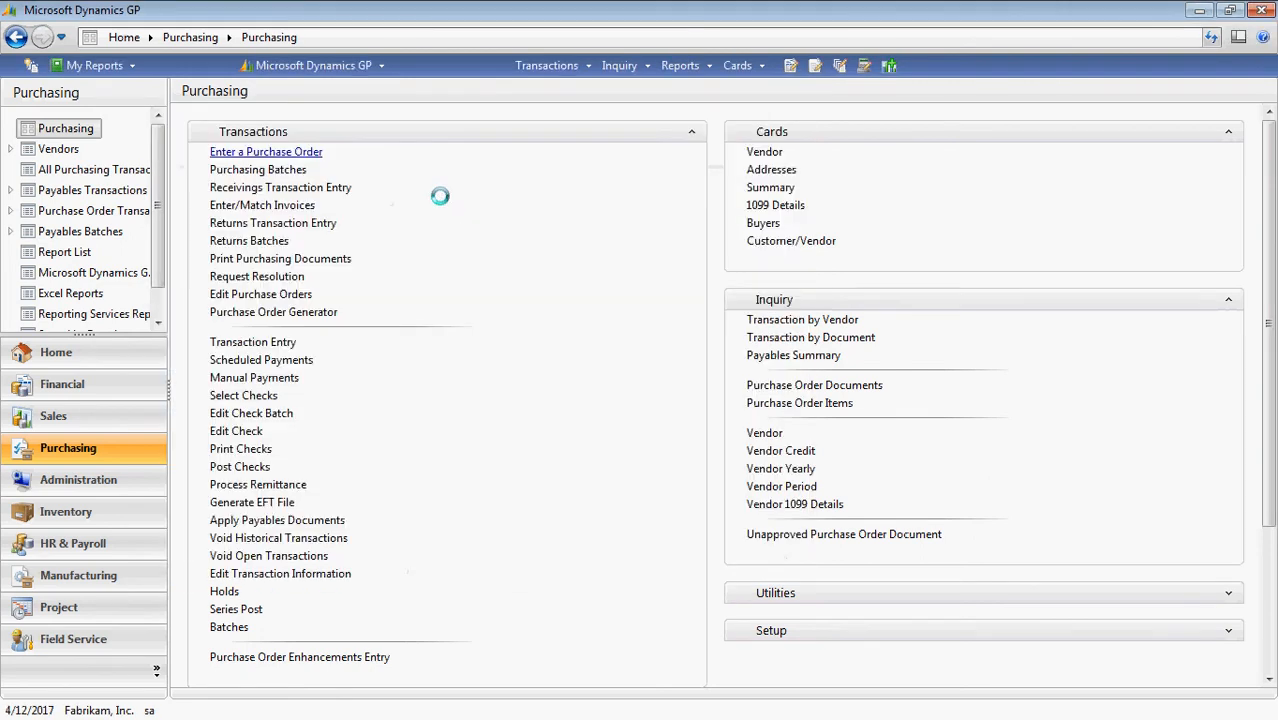
pyautogui.click(216, 151)
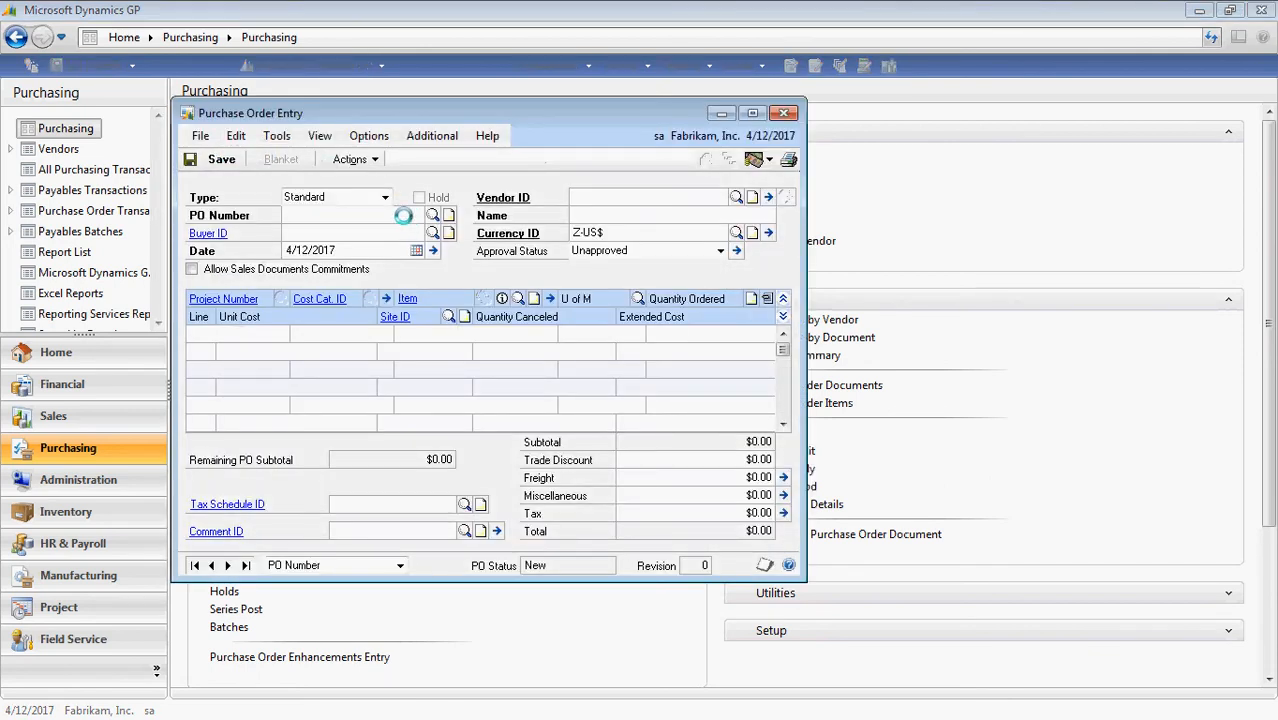
pyautogui.press('Tab')
pyautogui.press('Tab')
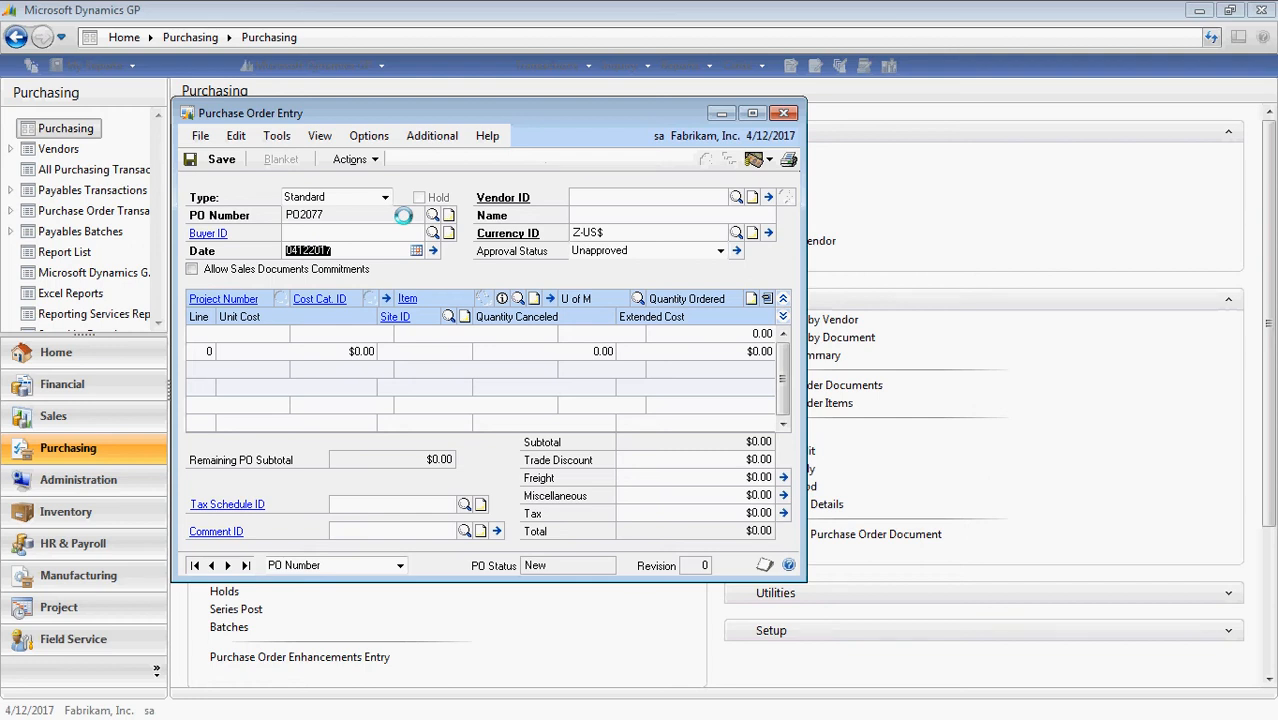
pyautogui.press('Tab')
pyautogui.press('Tab')
pyautogui.write('MICRO')
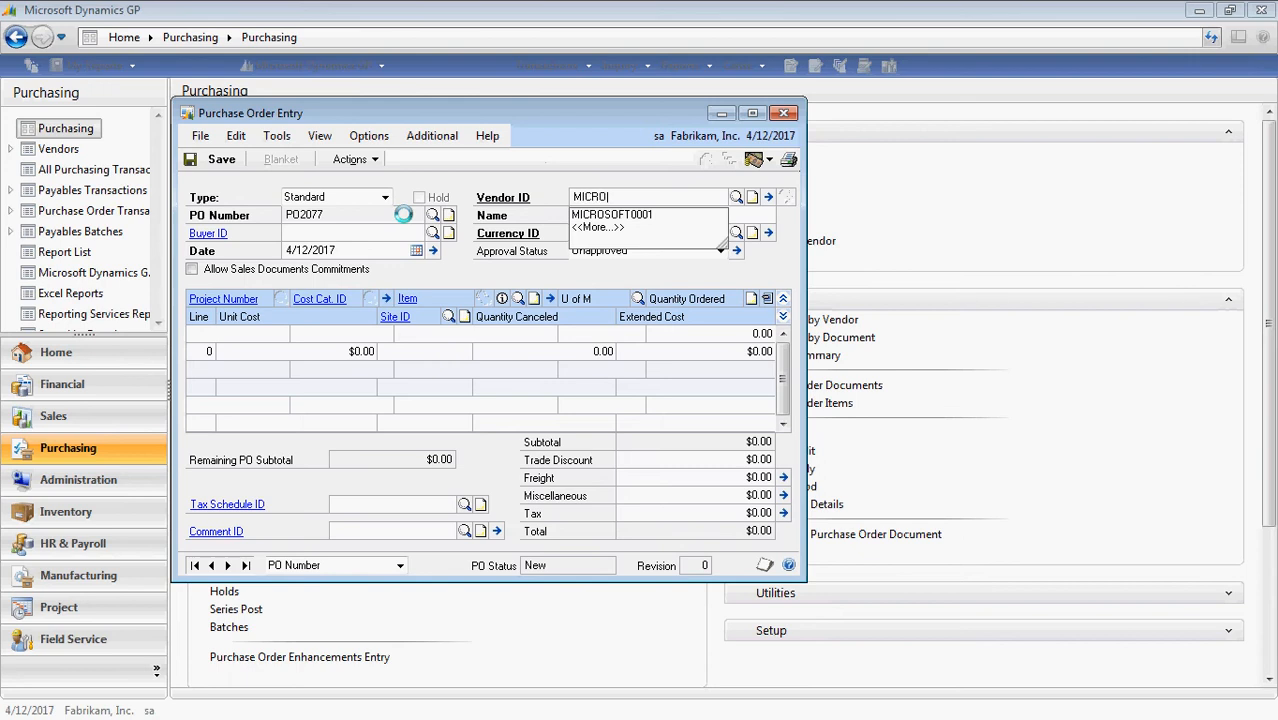
pyautogui.press('Down')
pyautogui.press('Tab')
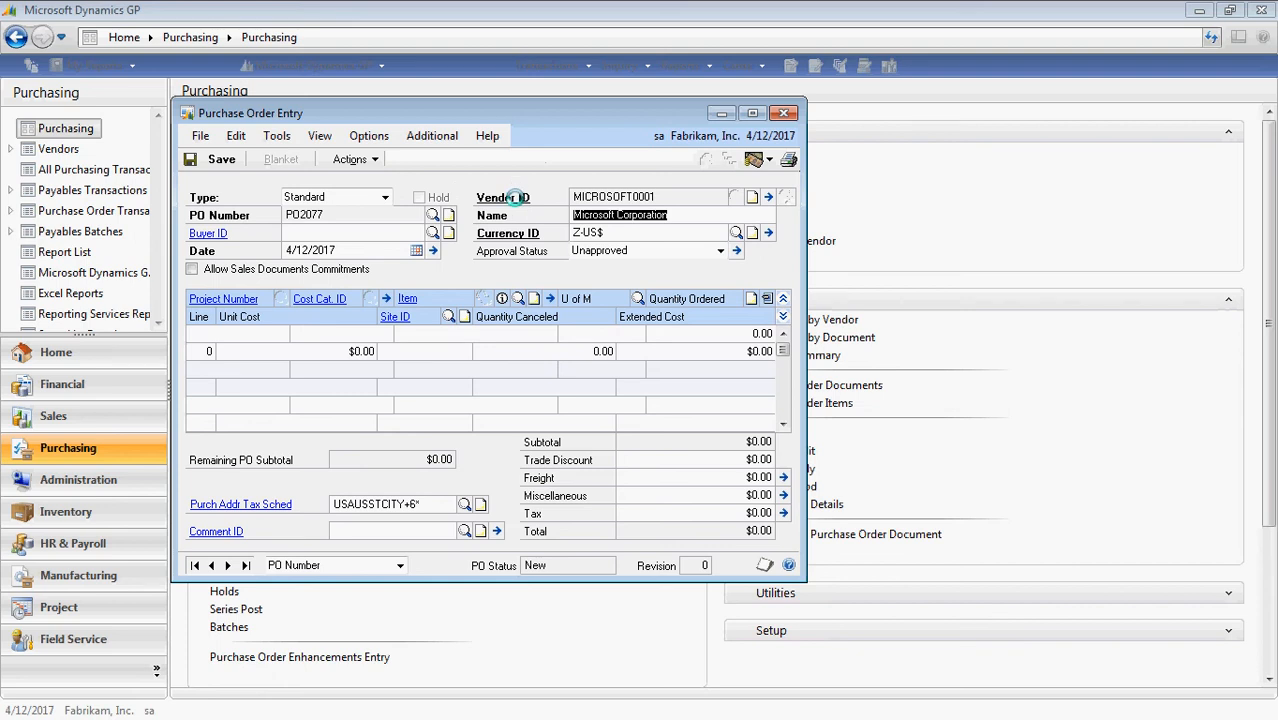
pyautogui.click(514, 198)
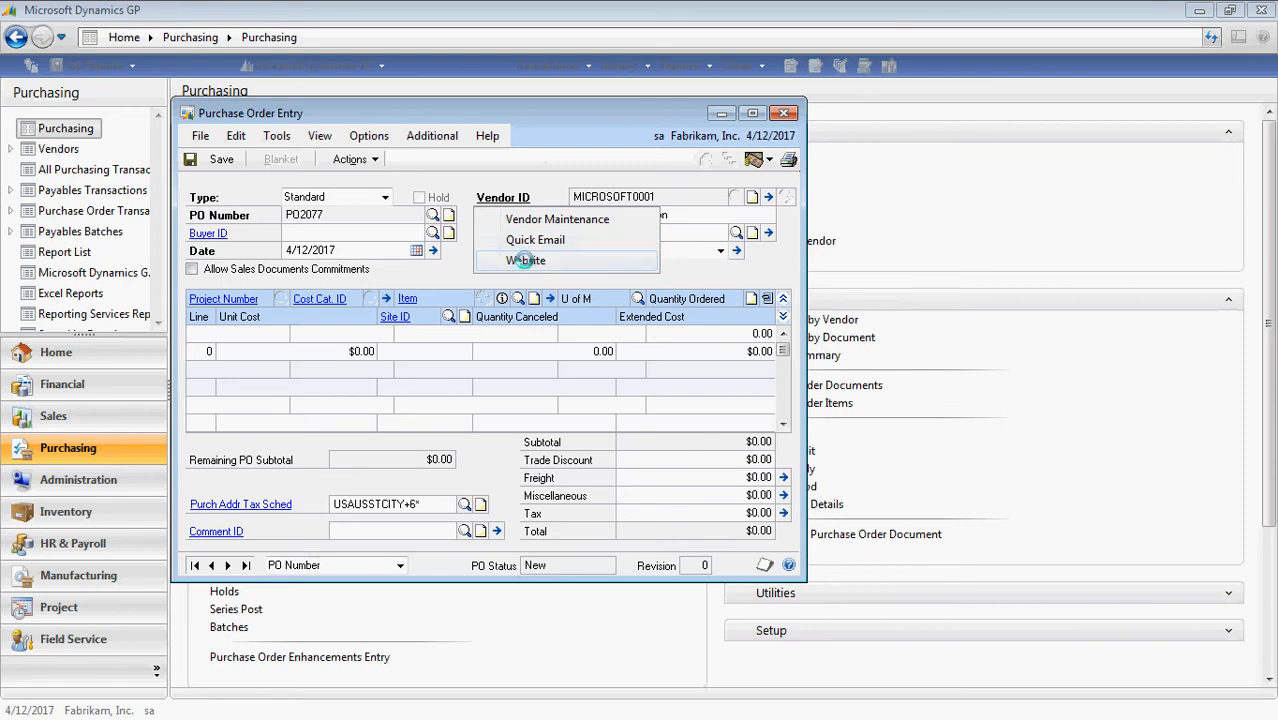
# Open the vendor's Website link to view the Microsoft Store page, then minimize Internet Explorer.
pyautogui.click(524, 260)
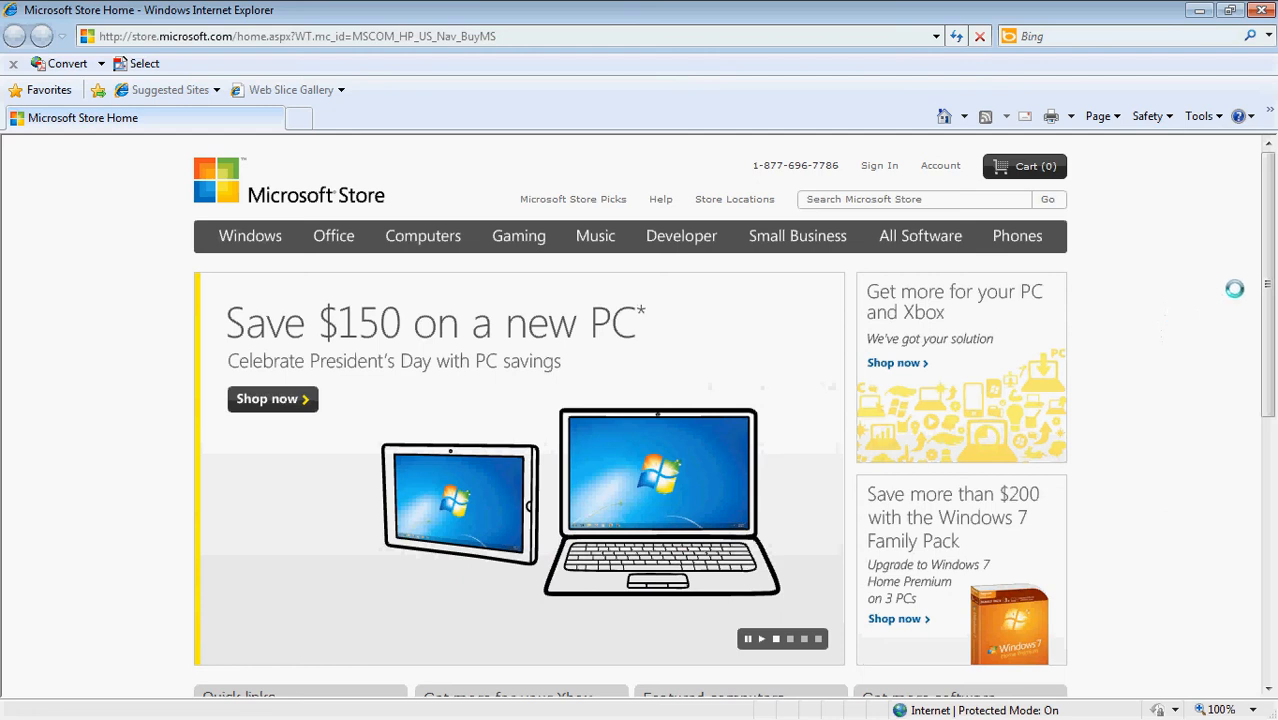
pyautogui.moveTo(1266, 280); pyautogui.dragTo(1265, 484)
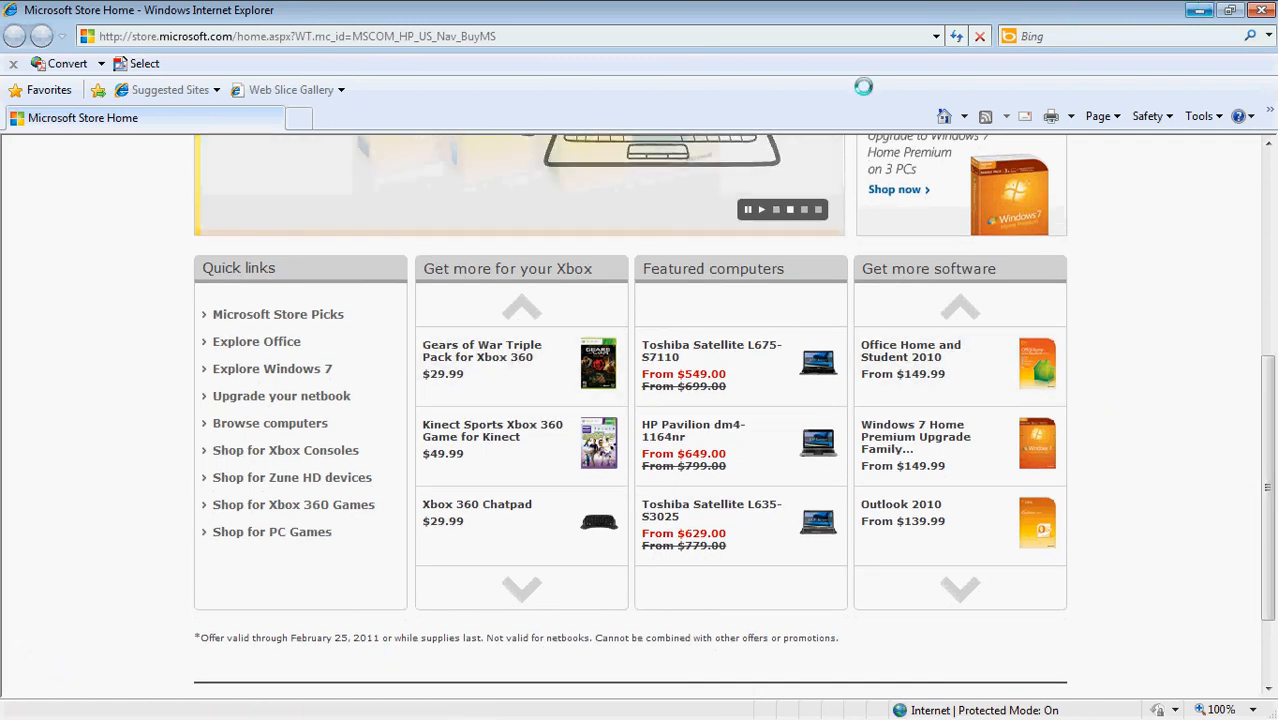
pyautogui.click(1198, 10)
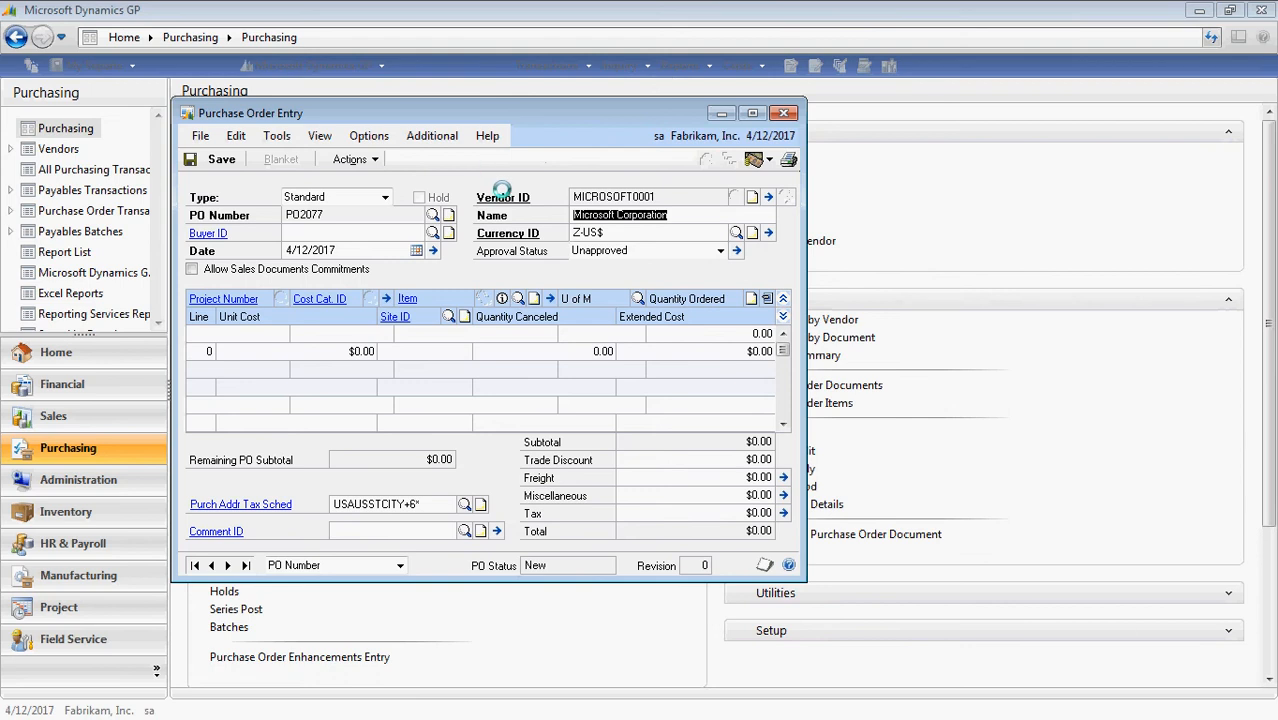
# Launch Quick Email from the Vendor ID link and enter the subject 'Question about order'.
pyautogui.click(503, 197)
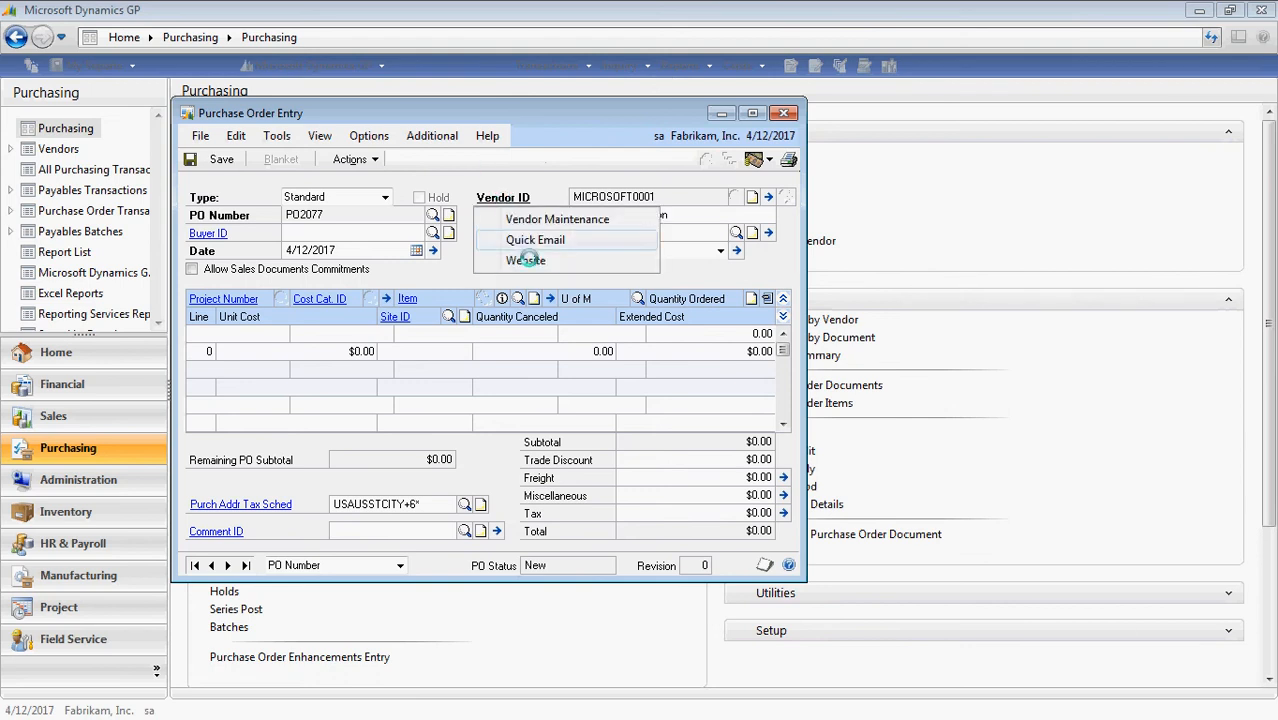
pyautogui.click(535, 240)
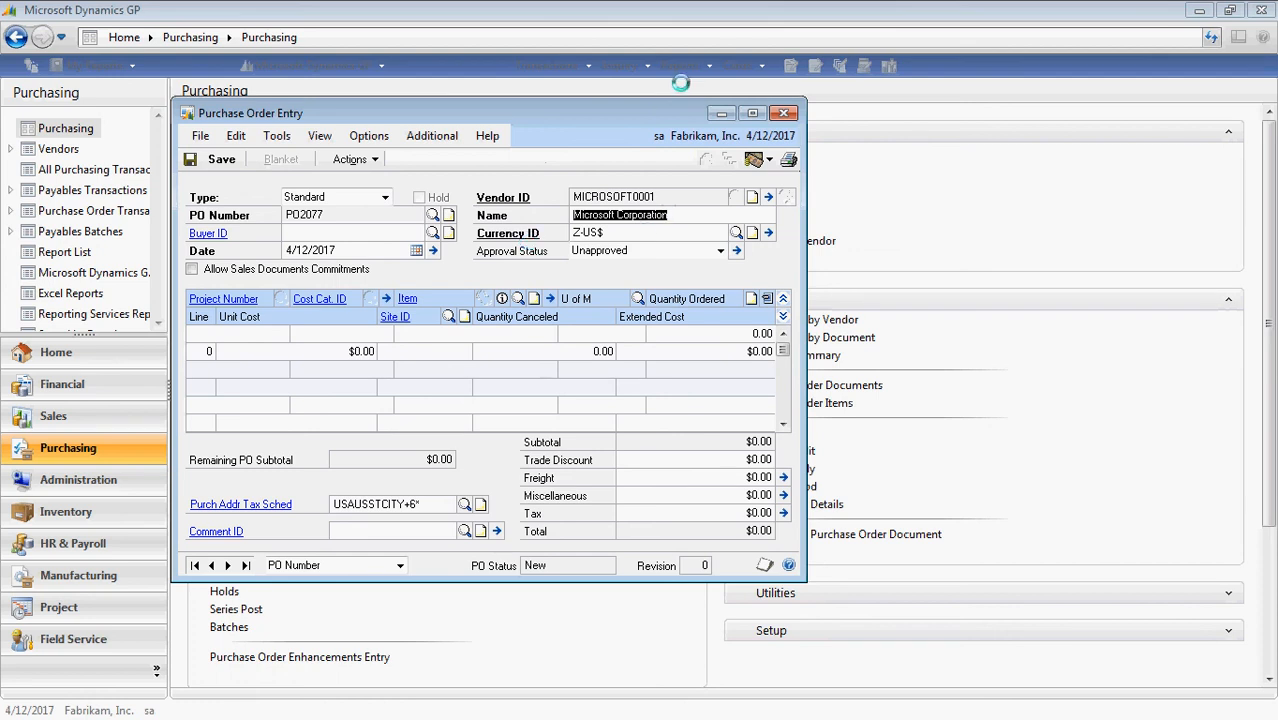
pyautogui.click(721, 113)
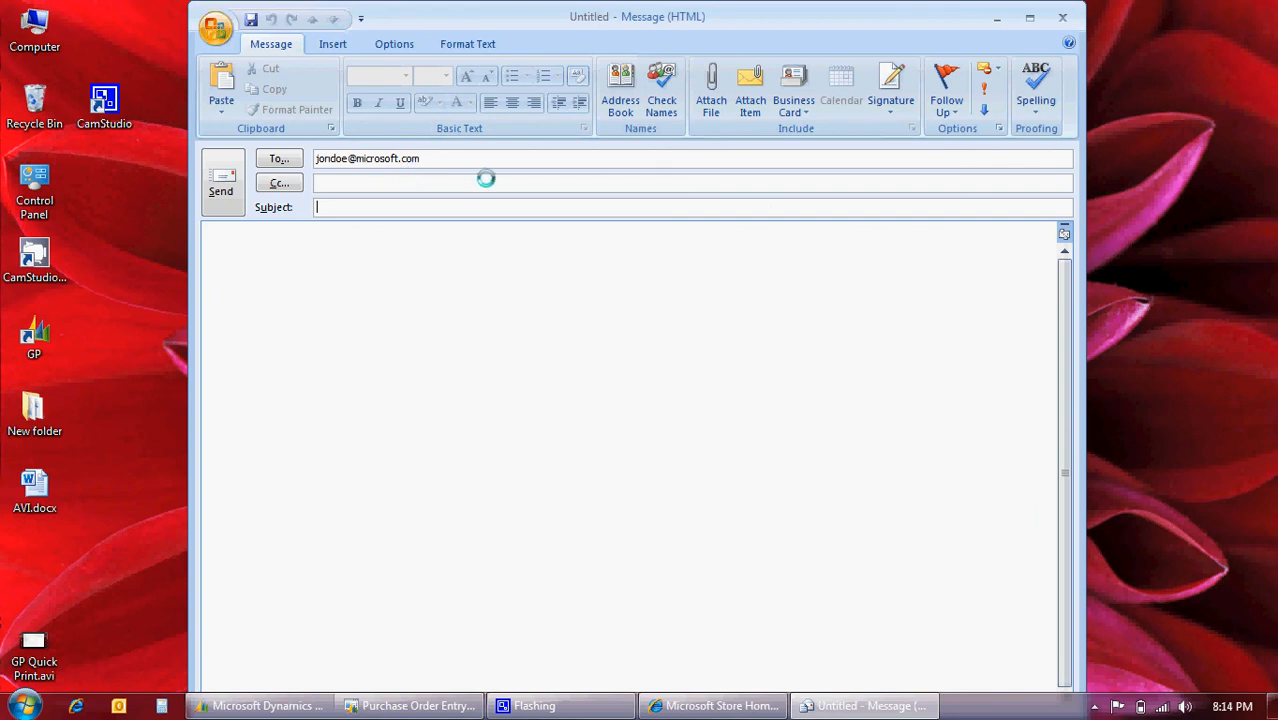
pyautogui.write('Question about order')
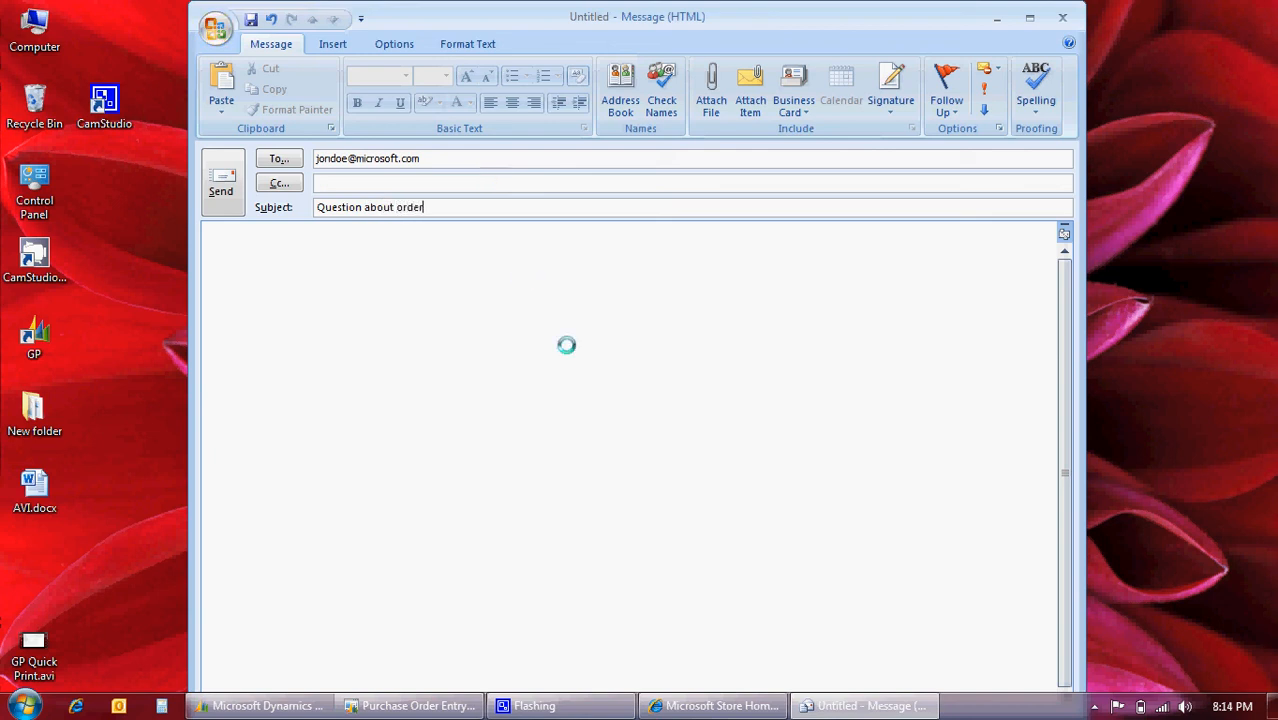
pyautogui.click(480, 287)
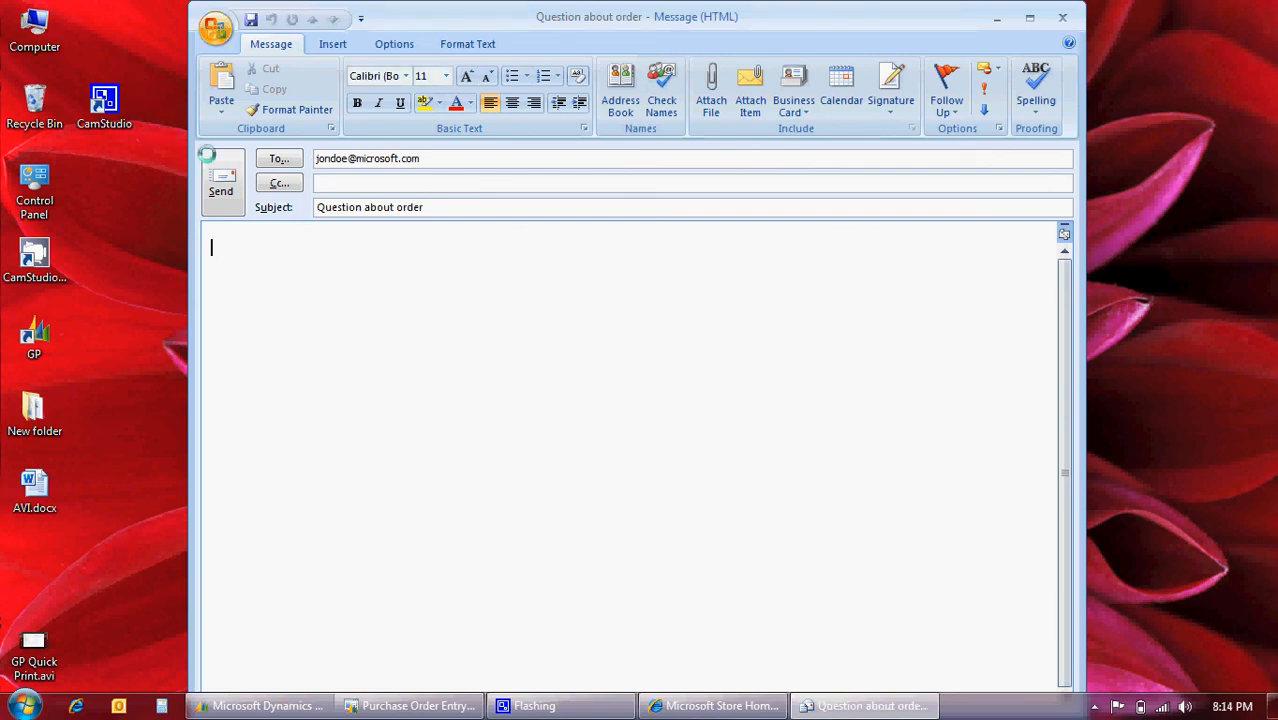
# Minimize the Microsoft Store browser page and bring the Dynamics GP Purchasing page to the front.
pyautogui.click(706, 706)
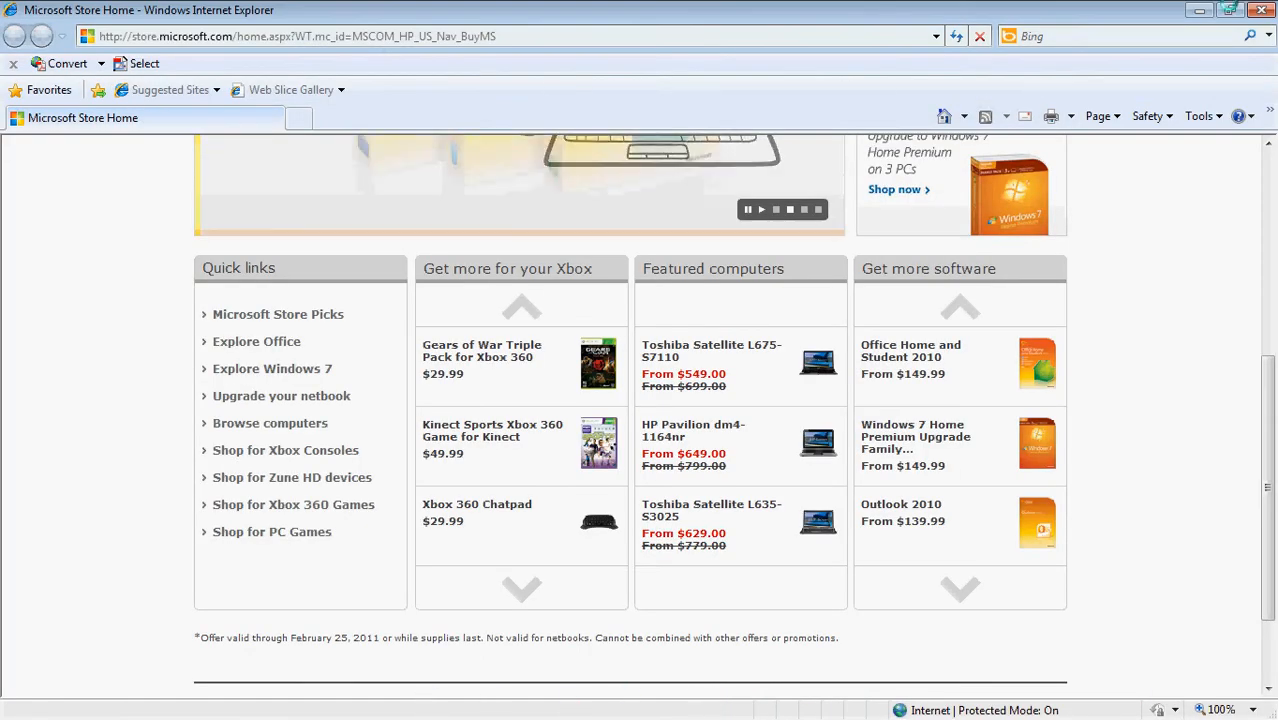
pyautogui.click(1200, 10)
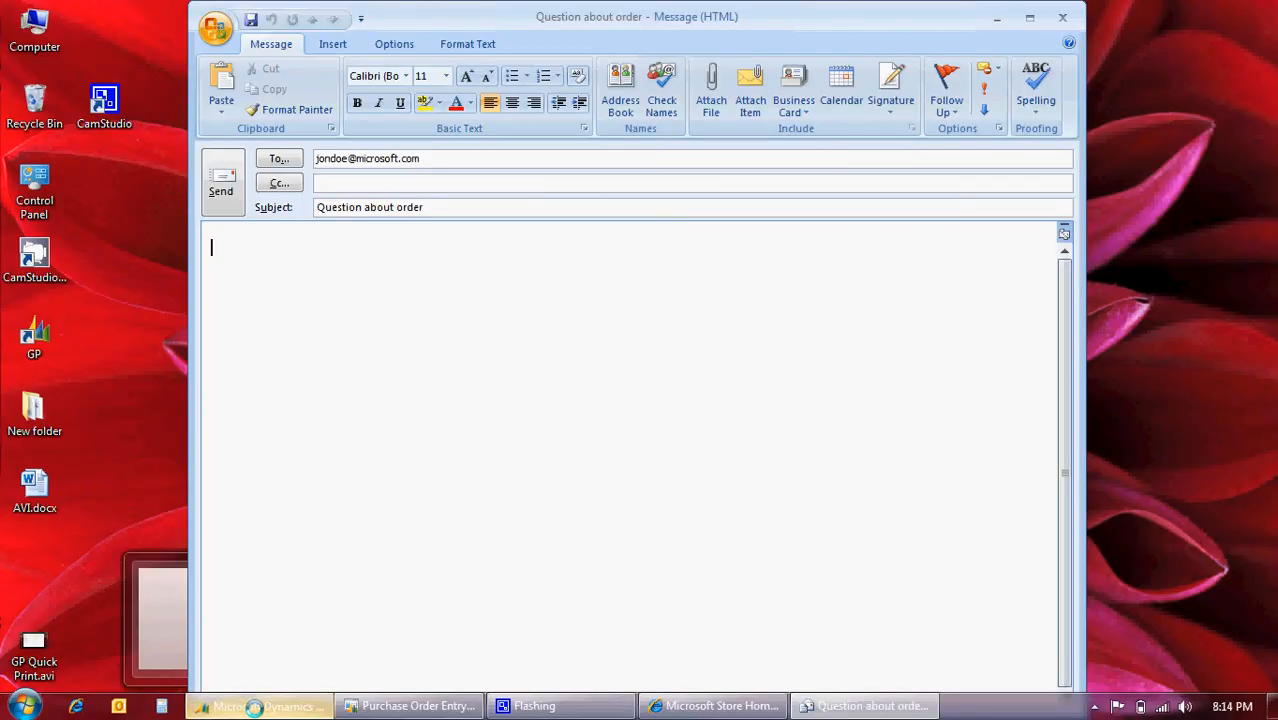
pyautogui.click(254, 707)
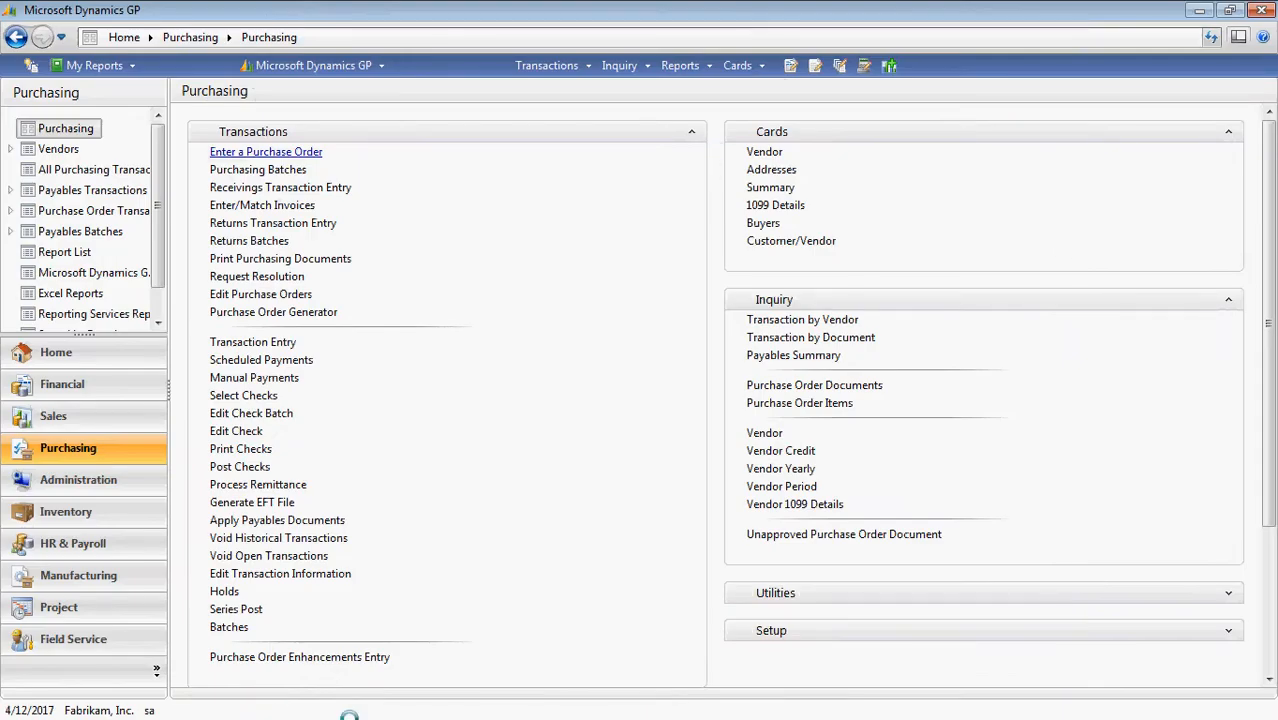